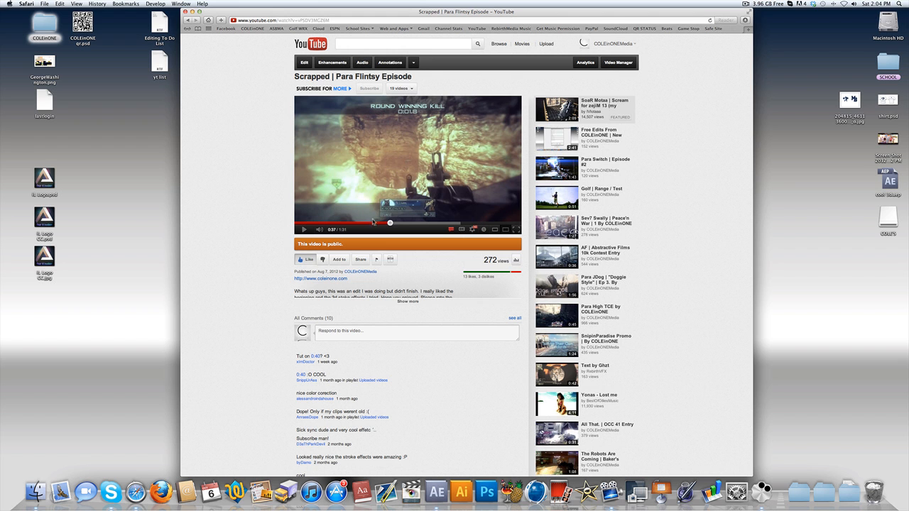
- Replay the Para Flintsy Episode video from about 0:37 and pause at 0:40 to examine the stroke effect around the gun
click(303, 230)
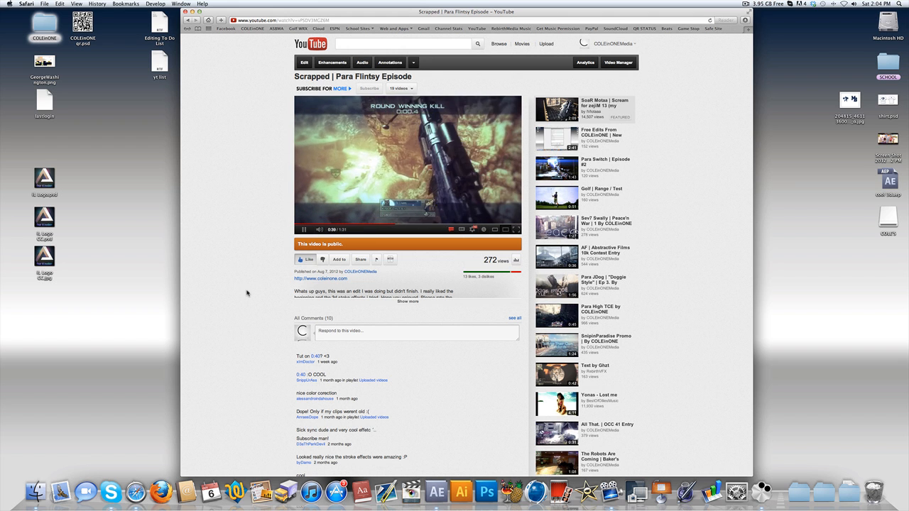
click(303, 231)
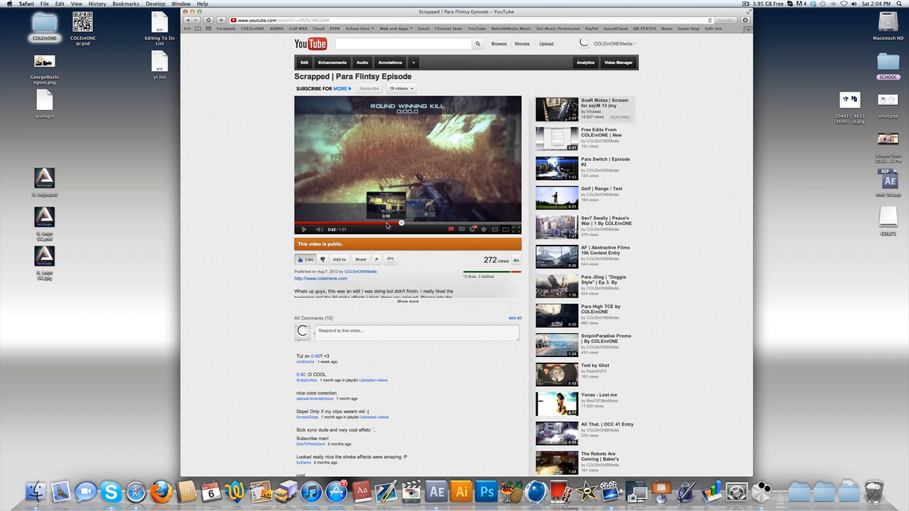
click(388, 224)
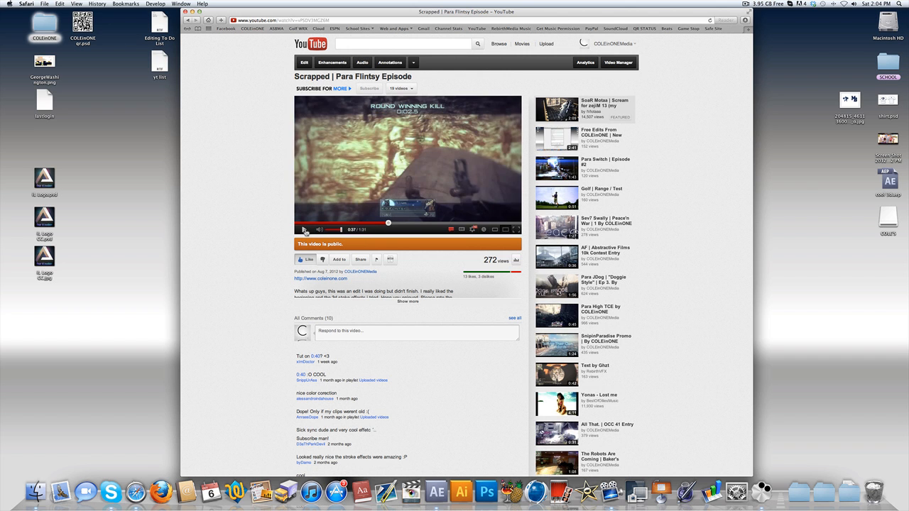
click(304, 230)
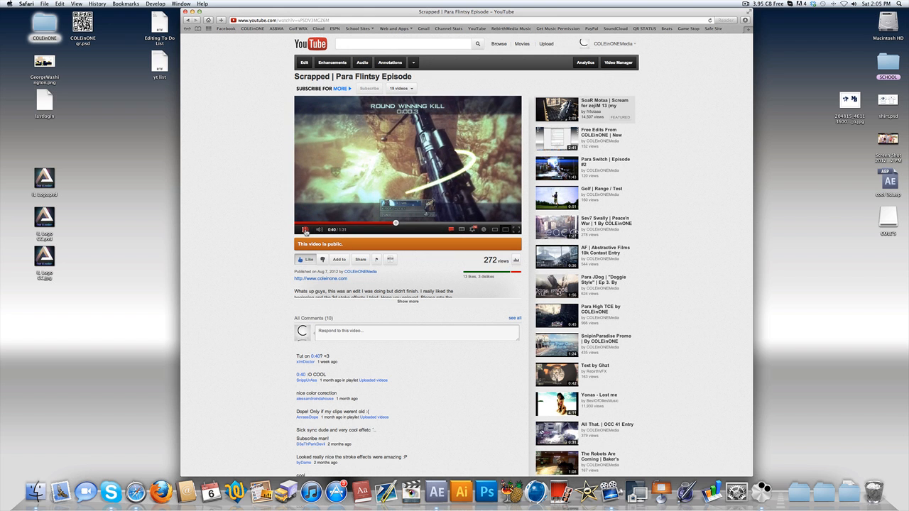
click(304, 230)
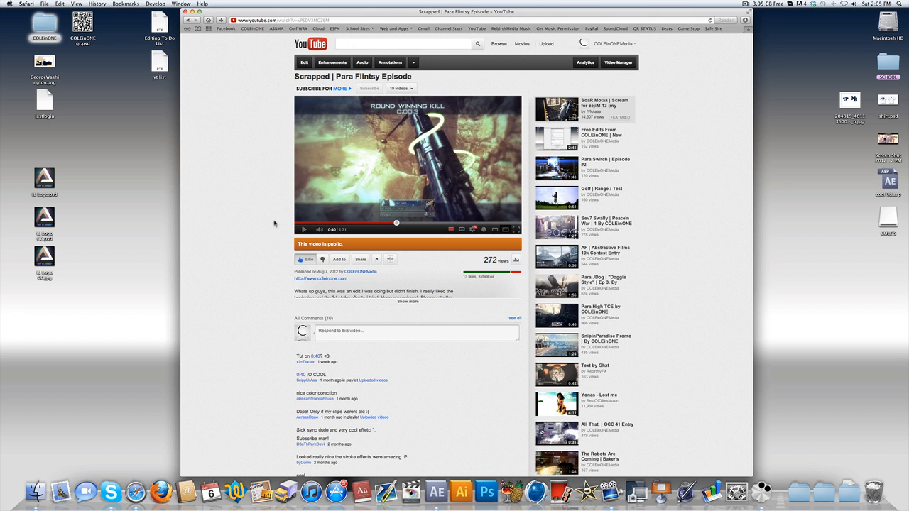
- Switch to After Effects and scrub the Afghan sht timeline through the slowed section, stopping at 0;00;07;09
click(436, 492)
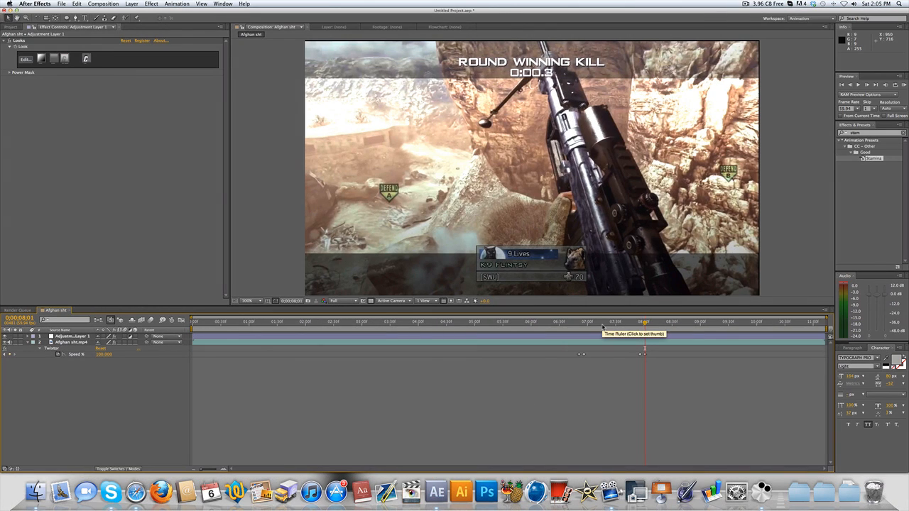
drag(600, 324, 678, 332)
drag(598, 337, 603, 333)
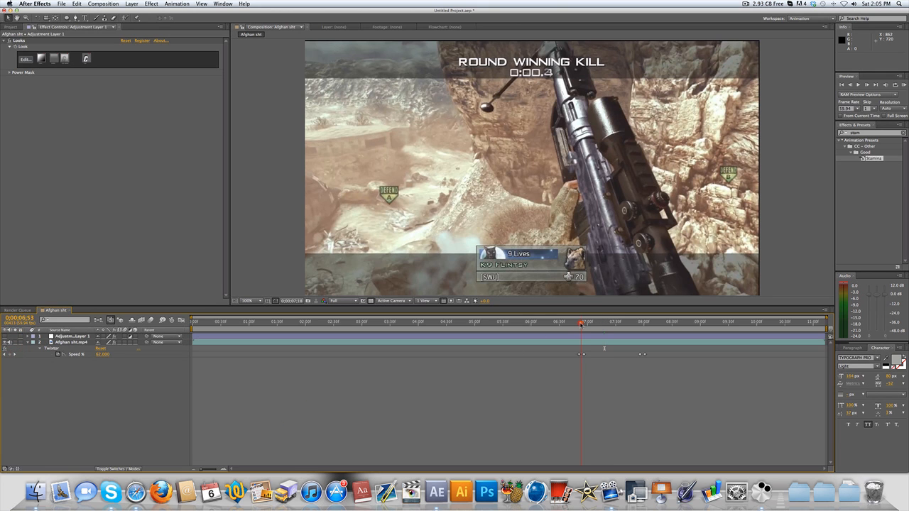
drag(581, 324, 595, 324)
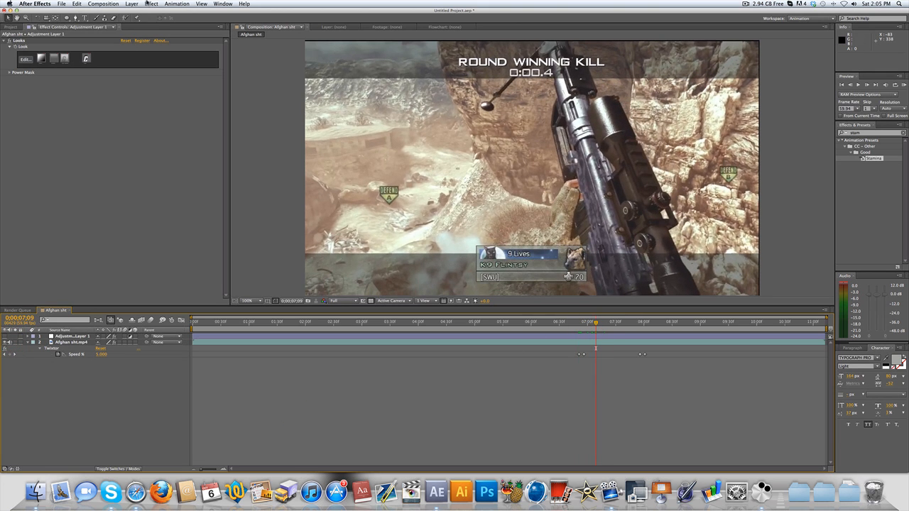
- Create a new solid layer named "Stroke" in the Afghan sht composition
click(132, 4)
mouse_move(142, 12)
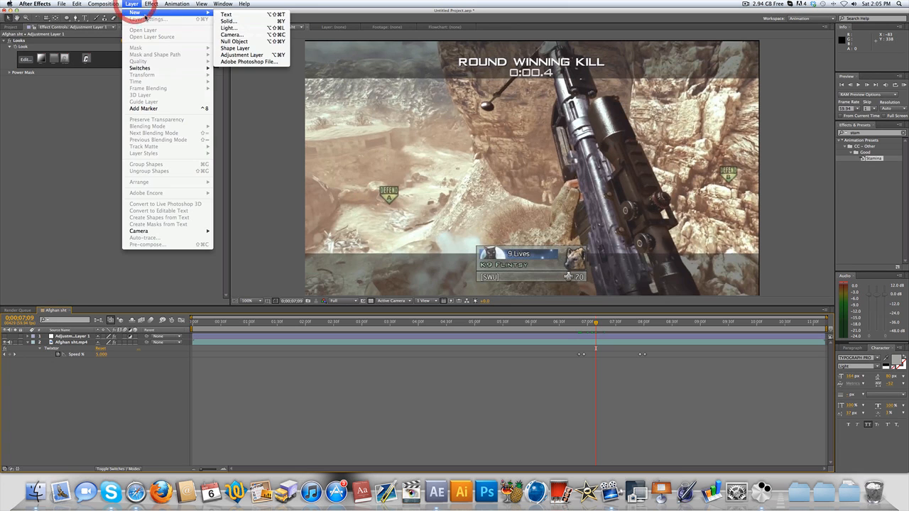
click(240, 21)
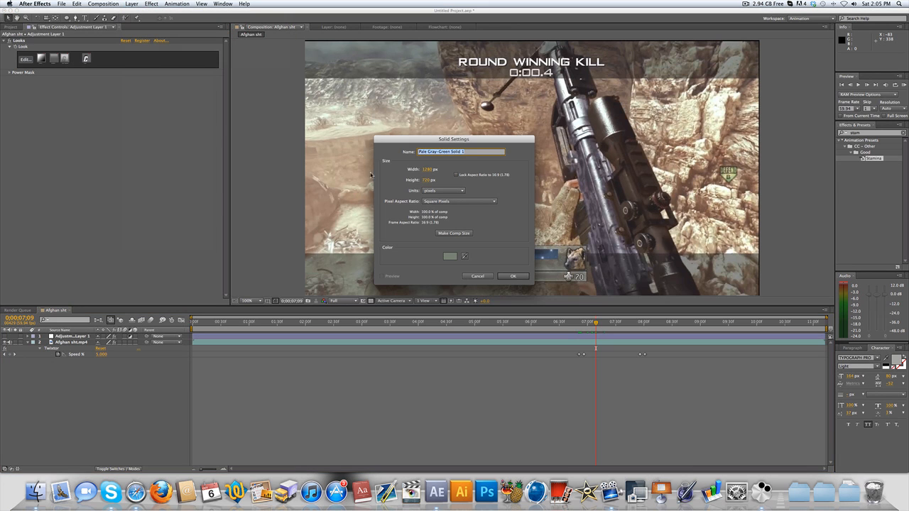
text(Sstroke)
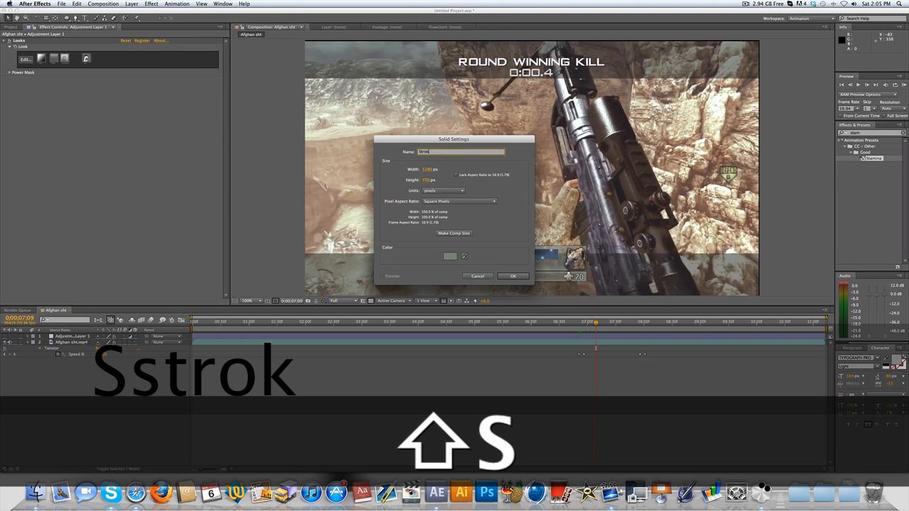
key(Return)
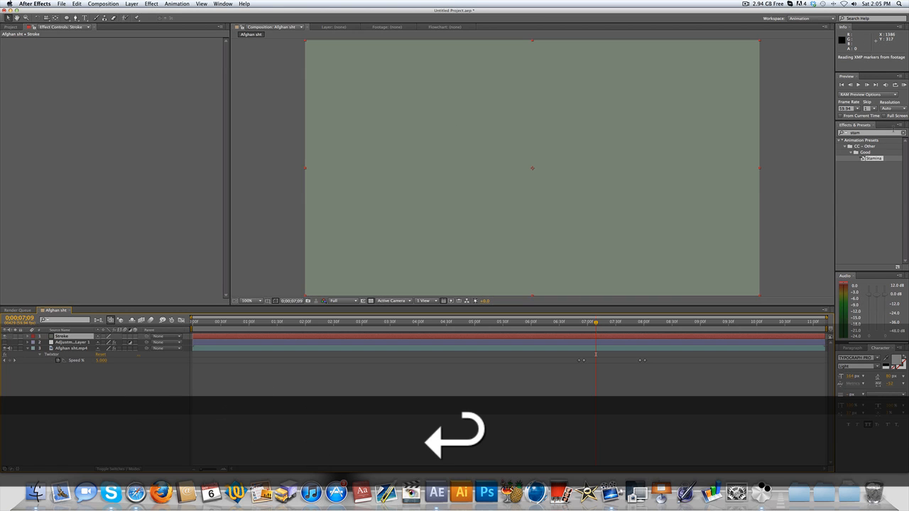
- Search the effects for "3d str" and apply Trapcode 3D Stroke to the Stroke layer
click(859, 133)
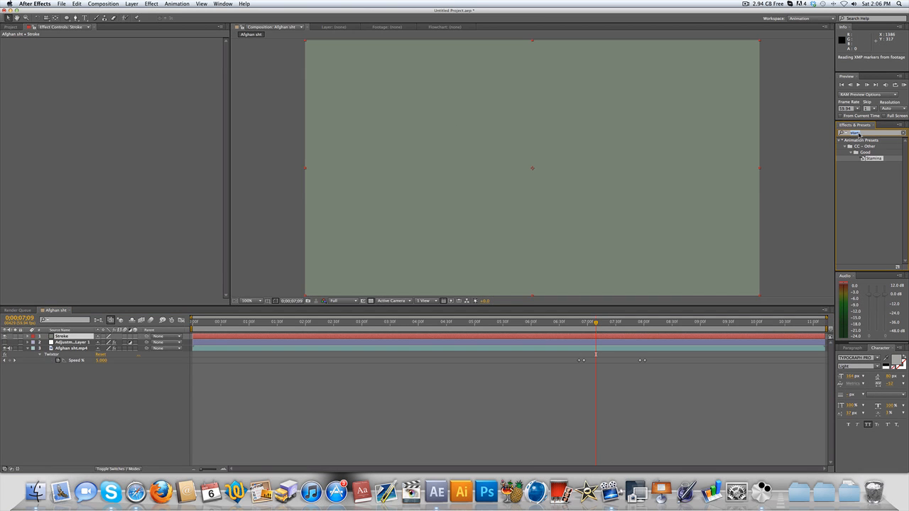
text(3d str)
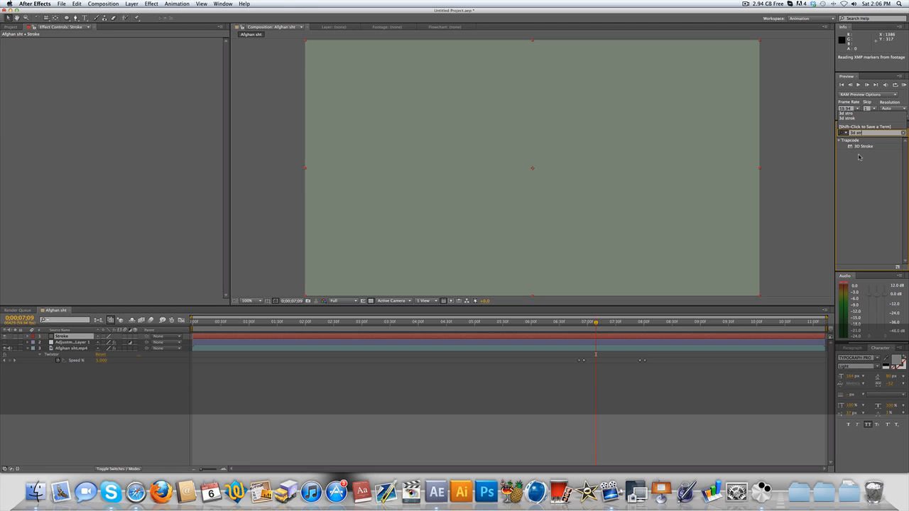
mouse_move(860, 147)
mouse_down()
mouse_move(700, 213)
mouse_move(452, 340)
mouse_move(91, 349)
mouse_move(64, 336)
mouse_up()
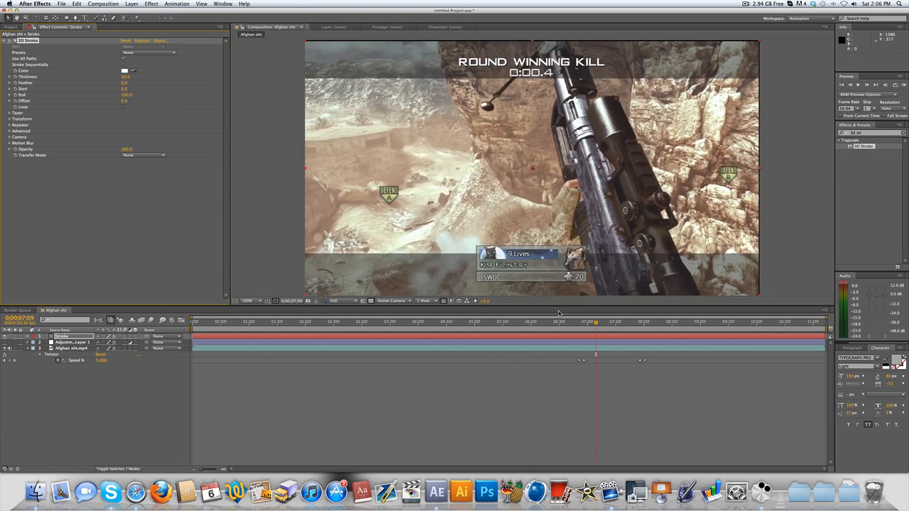
- Move the playhead to 0;00;07;27 and activate the Pen tool with the Stroke layer selected
drag(596, 323, 620, 327)
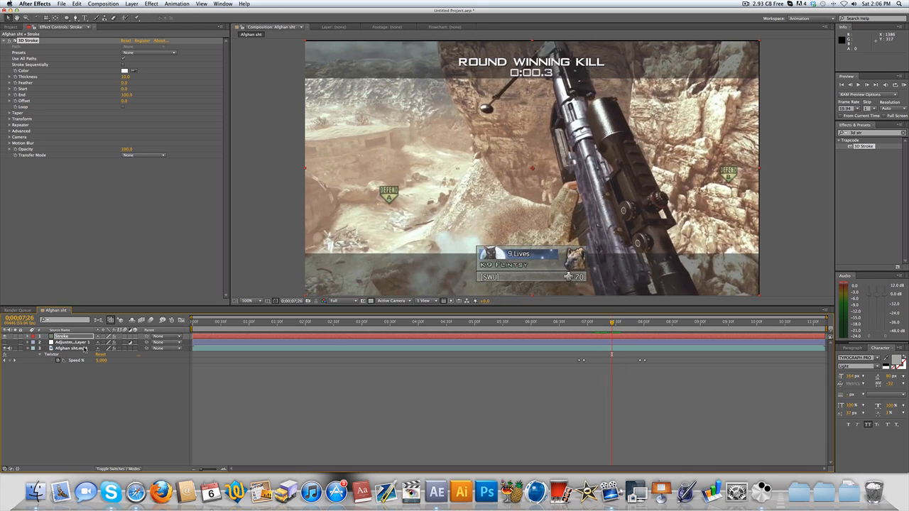
click(78, 337)
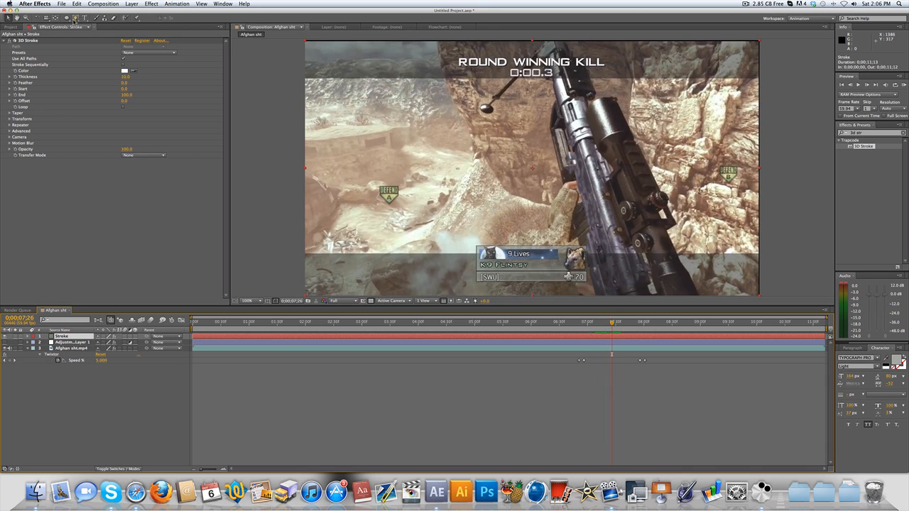
click(73, 18)
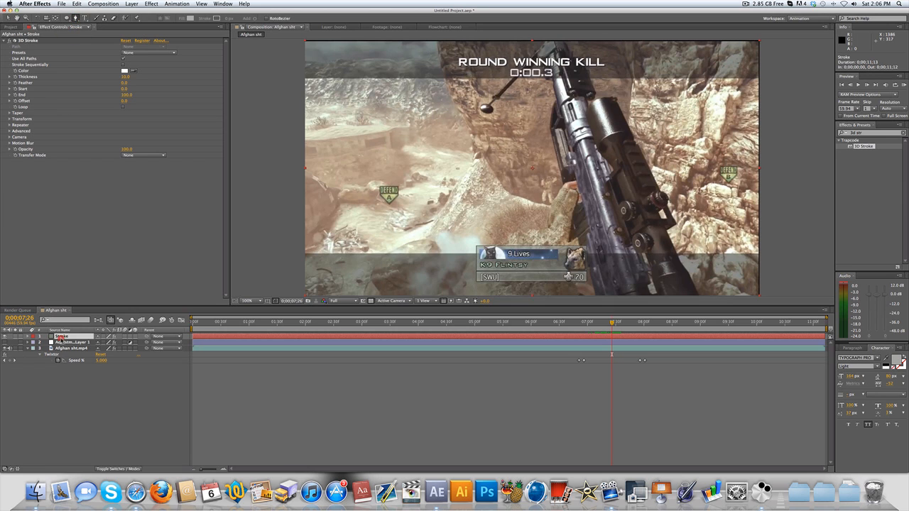
click(60, 337)
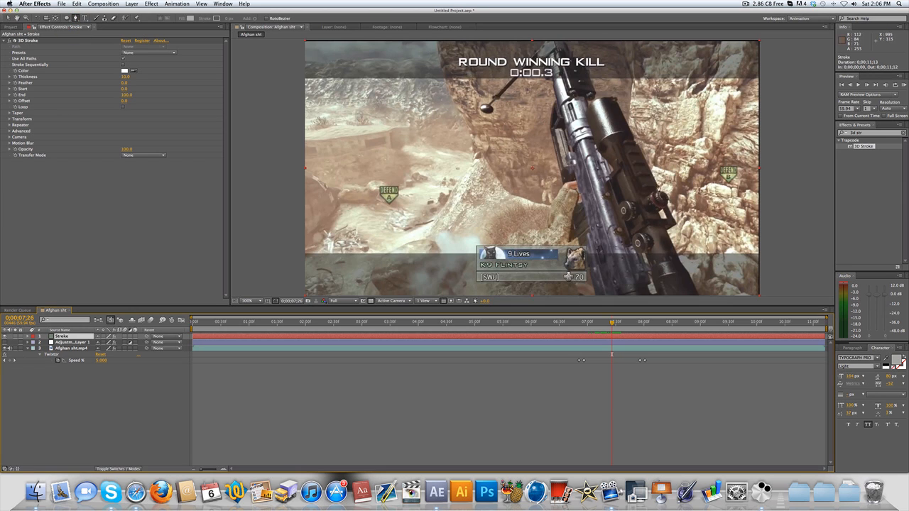
mouse_move(600, 324)
mouse_down()
mouse_move(588, 324)
mouse_move(612, 325)
mouse_up()
click(505, 230)
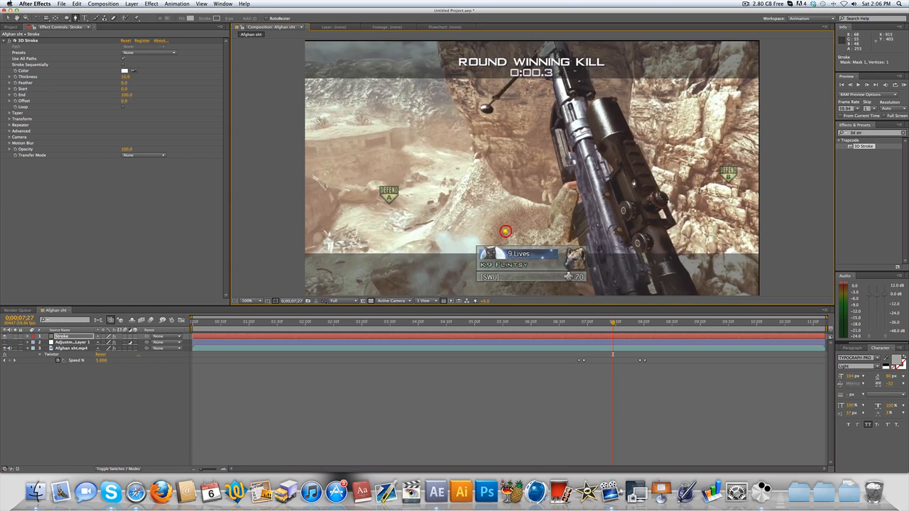
mouse_move(651, 130)
mouse_down()
mouse_move(637, 91)
mouse_move(647, 117)
mouse_move(650, 54)
mouse_move(658, 63)
mouse_up()
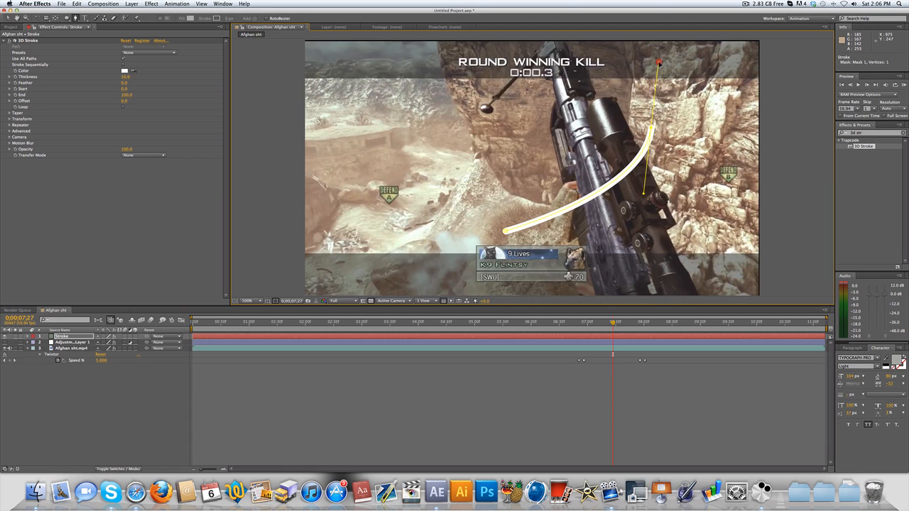
mouse_move(524, 120)
mouse_down()
mouse_move(531, 118)
mouse_move(523, 119)
mouse_up()
key(super+z)
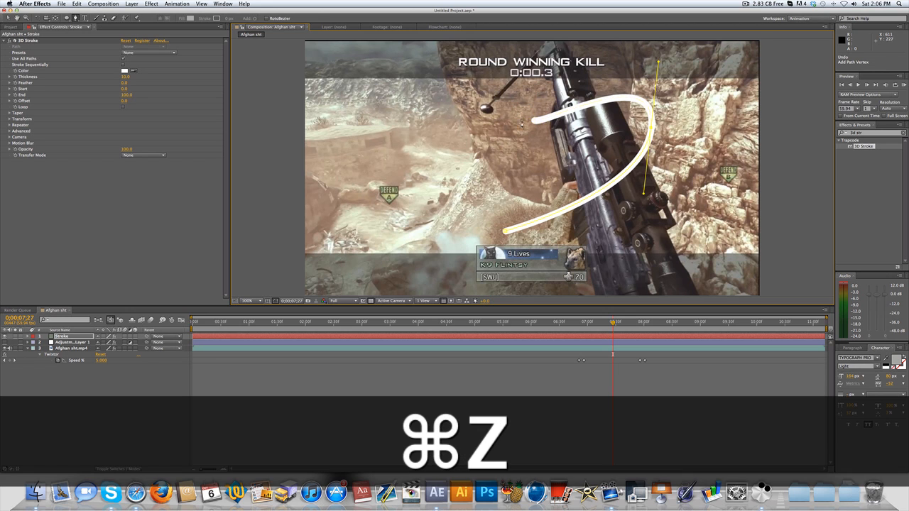
click(507, 128)
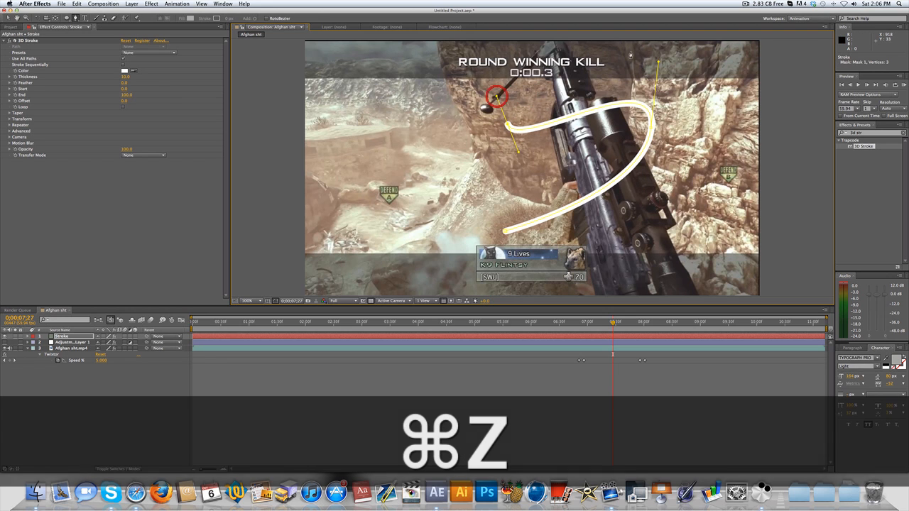
click(591, 49)
key(super+z)
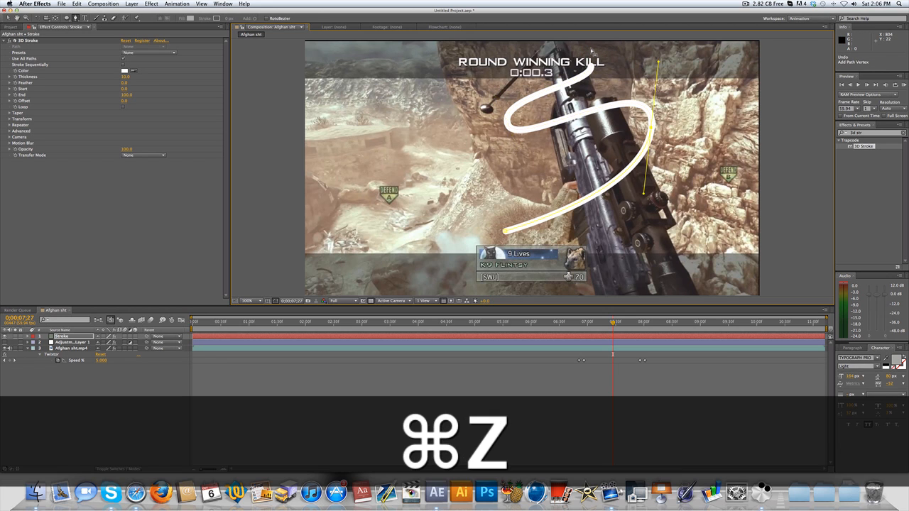
key(super+z)
key(super+z)
key(super+z)
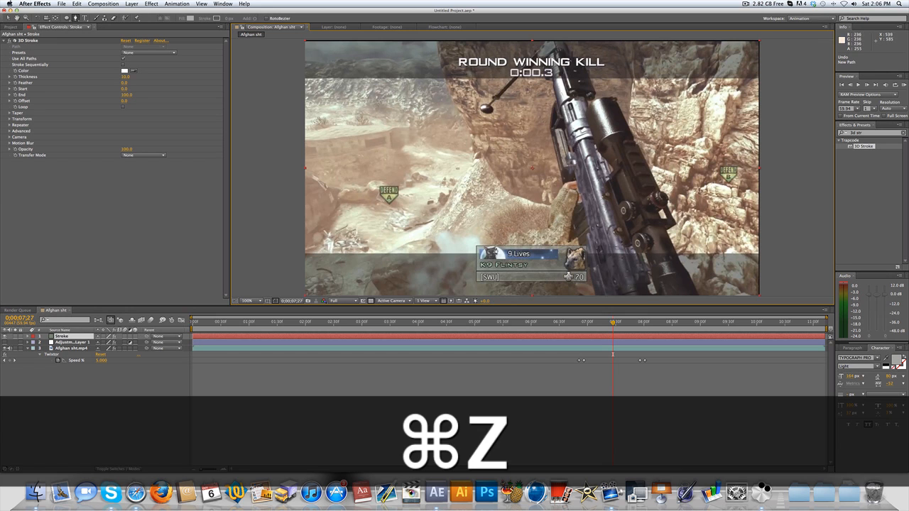
- Start a mask path on the Stroke layer near the player card's upper-left corner and curve it across the rifle to its right side
click(463, 259)
drag(678, 158, 697, 95)
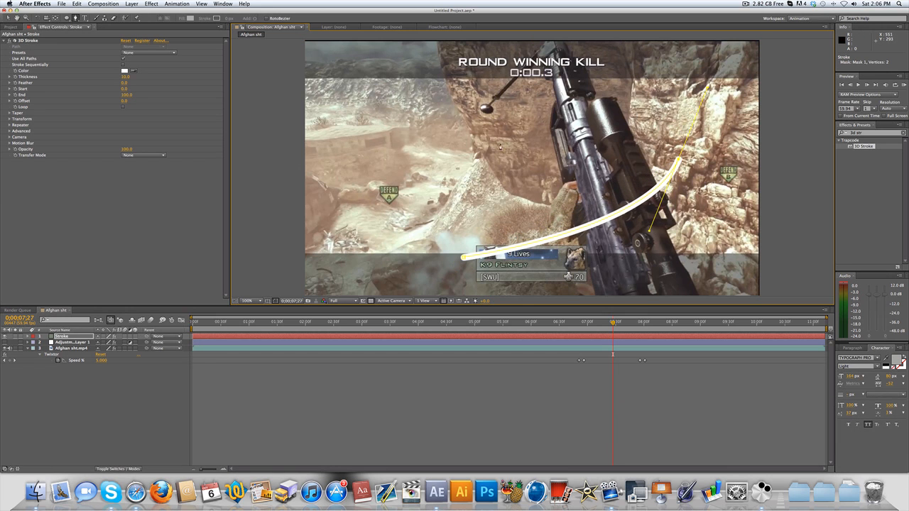
drag(497, 141, 482, 116)
drag(607, 68, 609, 56)
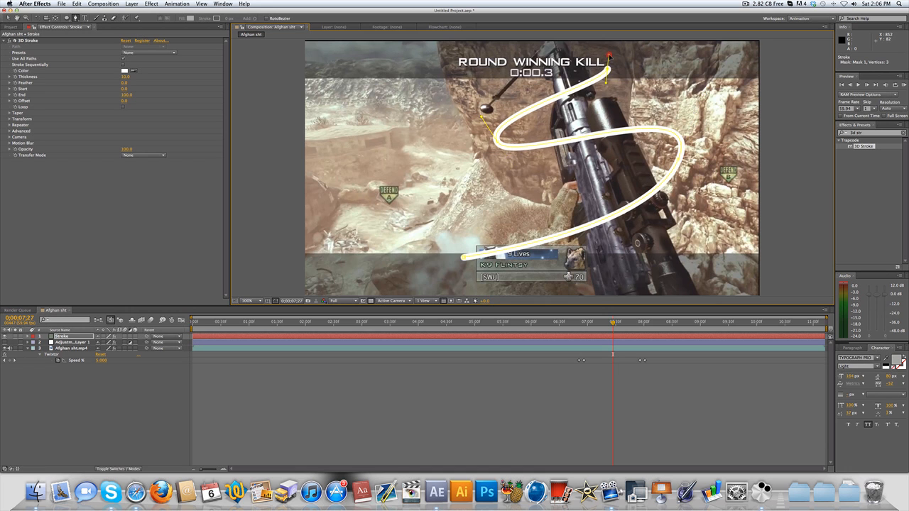
drag(502, 62, 497, 54)
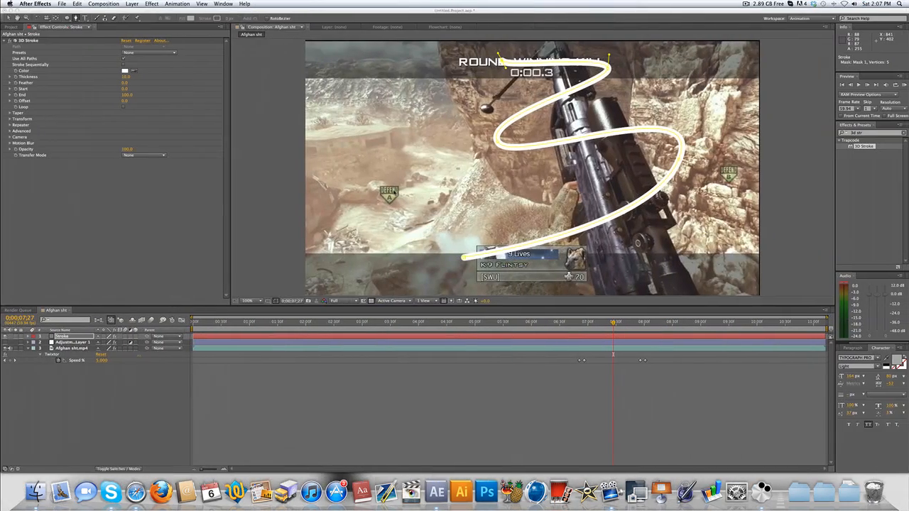
key(super+z)
key(super+z)
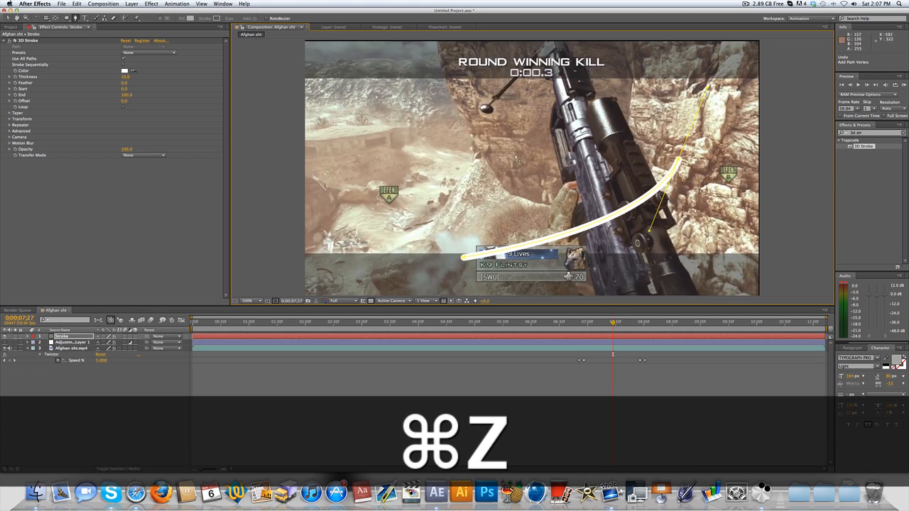
- Extend the mask path with three curved points winding tightly around the rifle up to the ROUND WINNING KILL text
drag(545, 139, 541, 116)
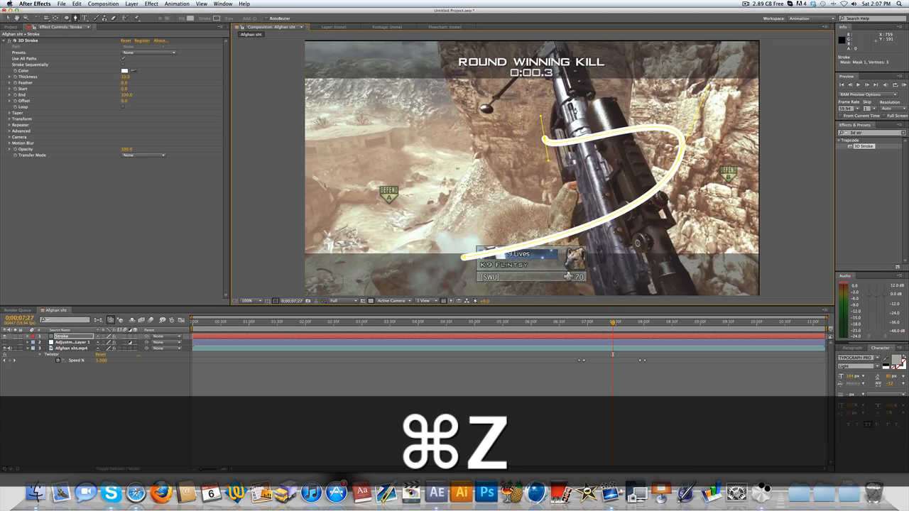
drag(599, 81, 598, 72)
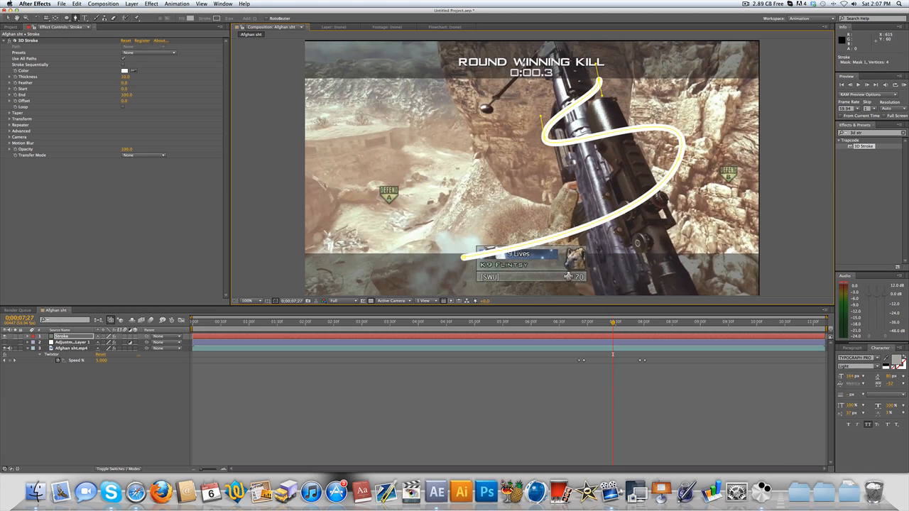
click(526, 60)
click(524, 56)
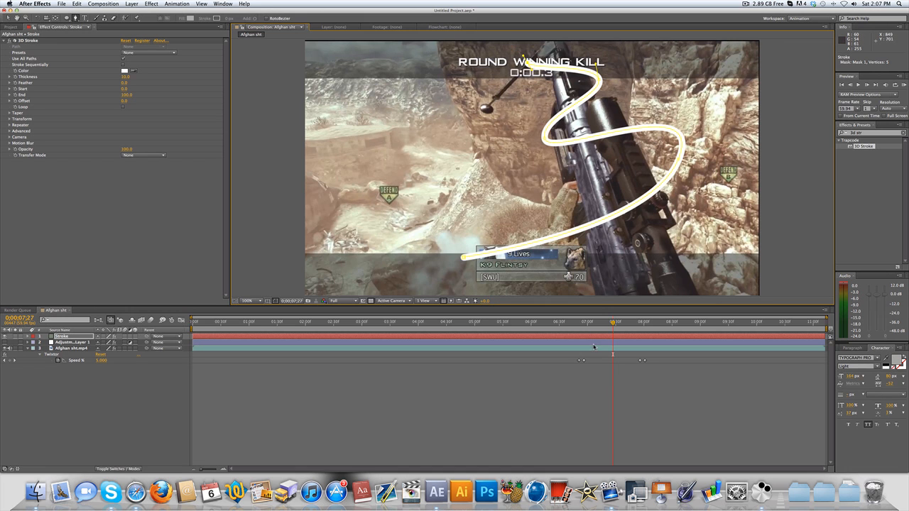
- Trim the Stroke layer to start at 0;00;06;56 and end at 0;00;07;56, matching the slow-motion section
drag(598, 328, 585, 324)
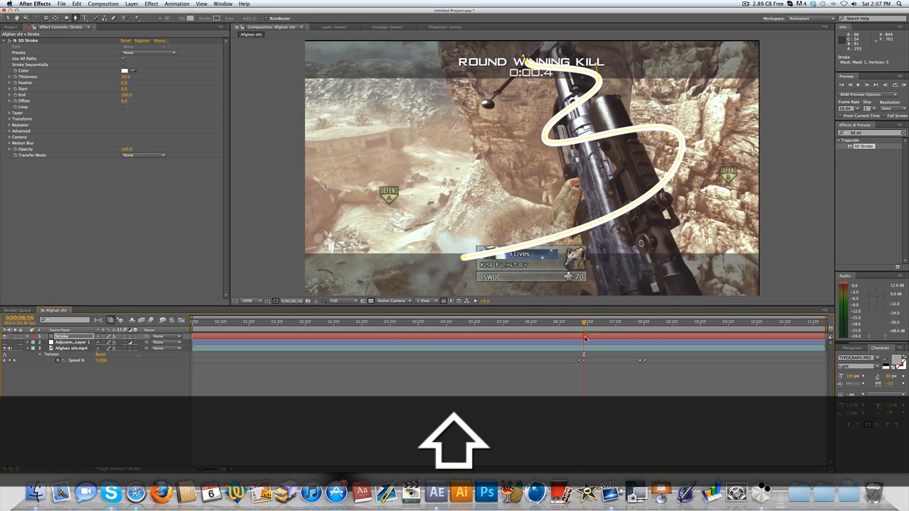
click(584, 335)
key(alt+bracketleft)
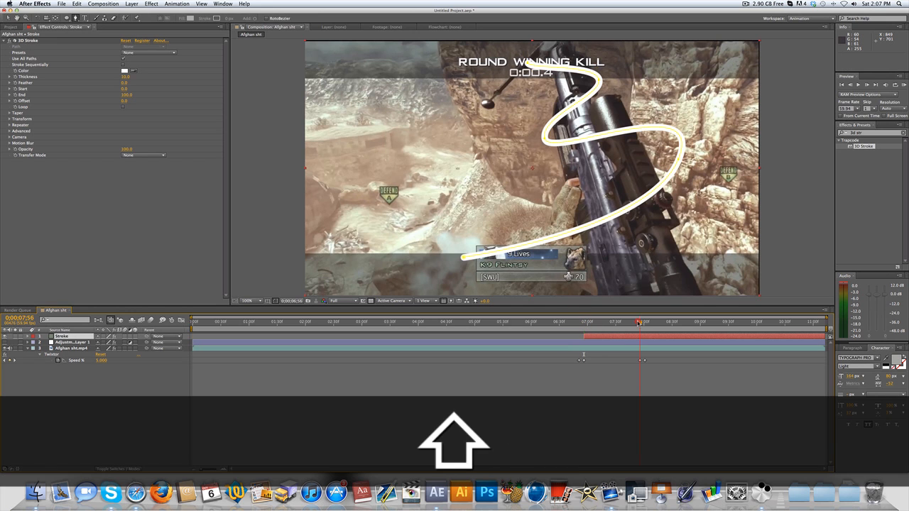
shift+click(641, 322)
key(alt+bracketright)
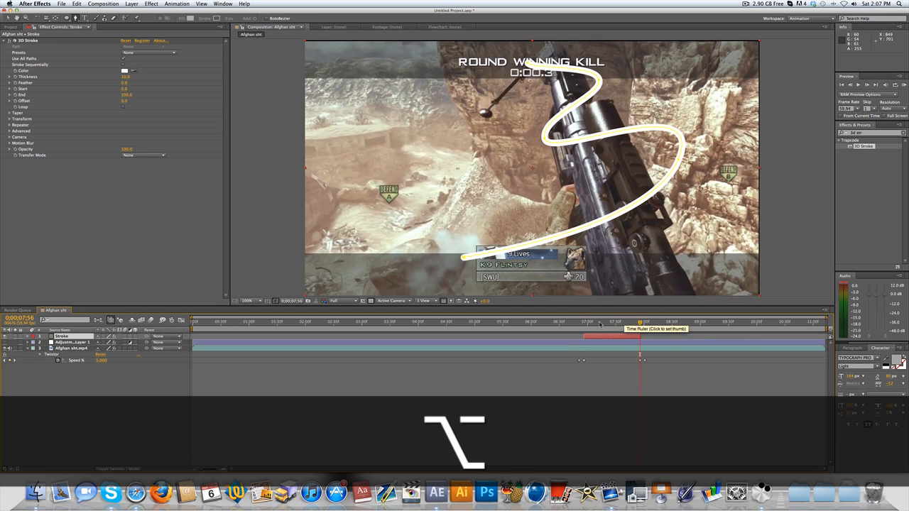
- Enable keyframing for the 3D Stroke Offset at 0;00;06;56 and set it to -100
drag(639, 323, 608, 323)
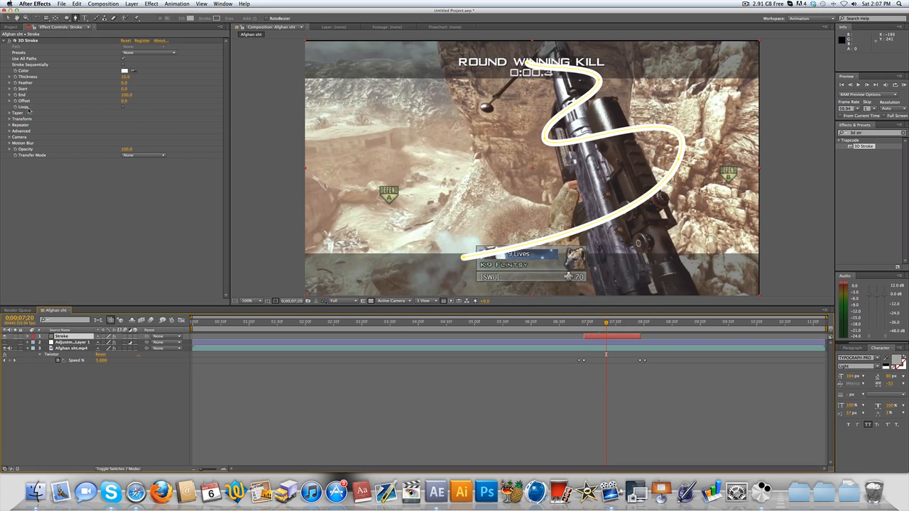
shift+click(591, 323)
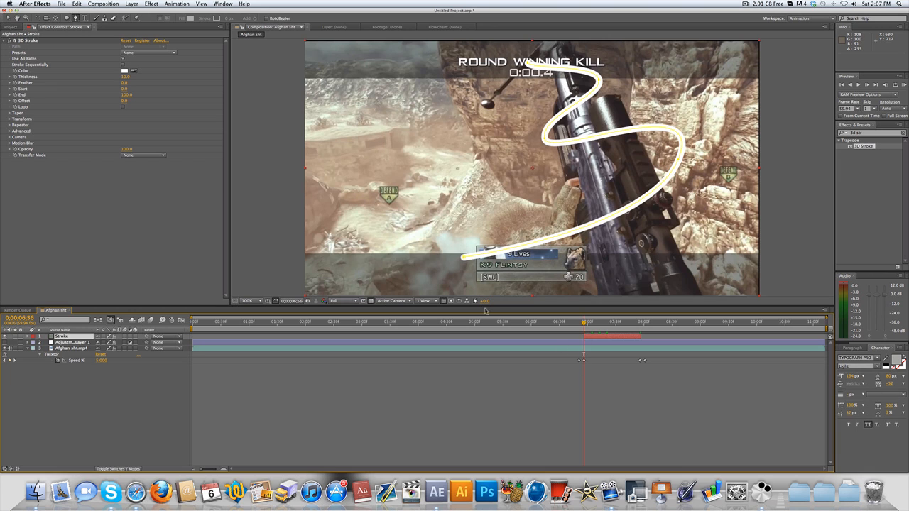
click(14, 101)
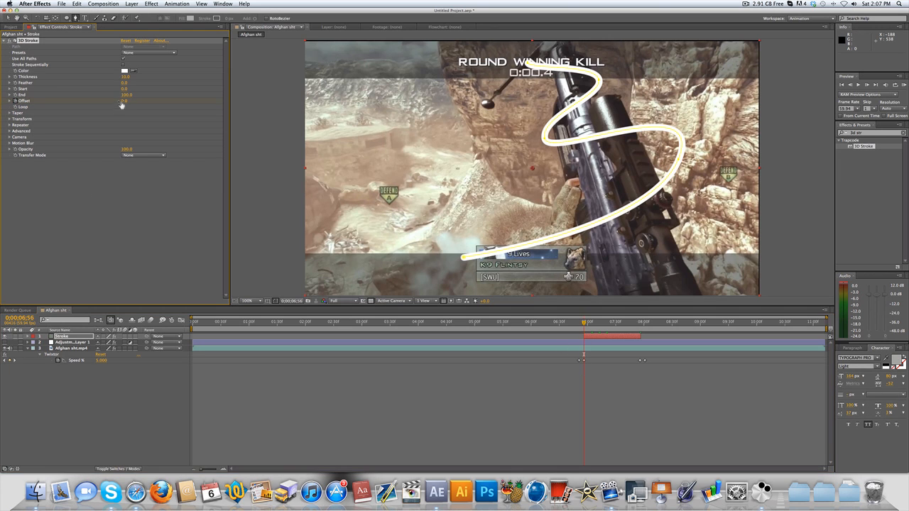
drag(121, 103, 48, 104)
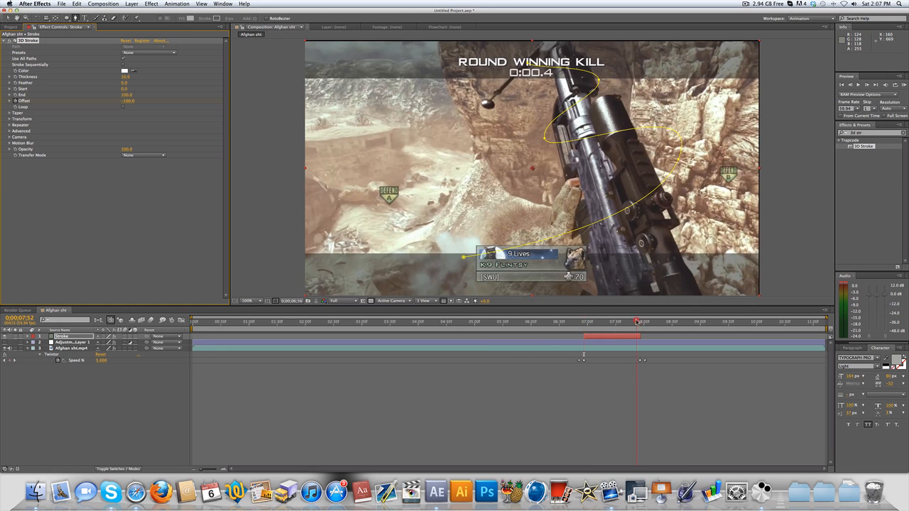
- Add a second Offset keyframe of 100 at 0;00;07;53, near the end of the Stroke layer
drag(636, 322, 639, 322)
key(super+Left)
key(super+Left)
key(super+Left)
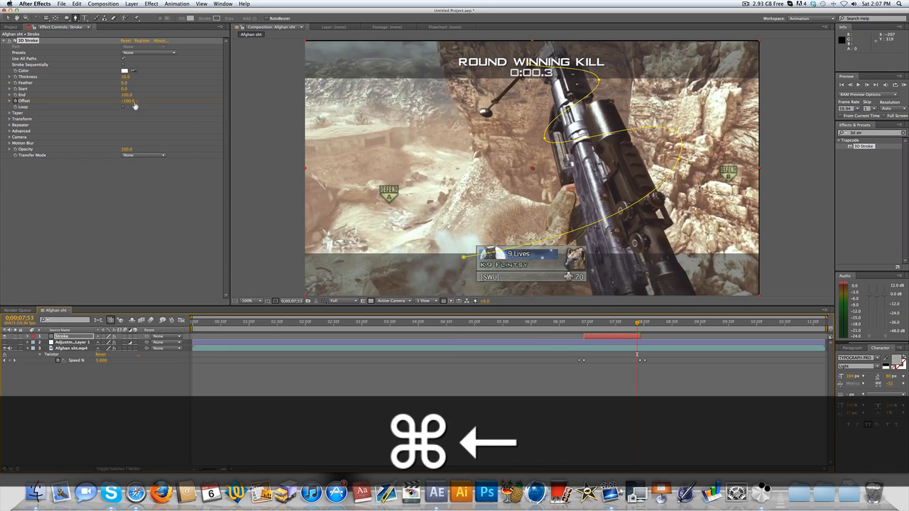
mouse_move(135, 105)
mouse_down()
mouse_move(203, 92)
mouse_move(130, 87)
mouse_move(125, 94)
mouse_move(188, 83)
mouse_up()
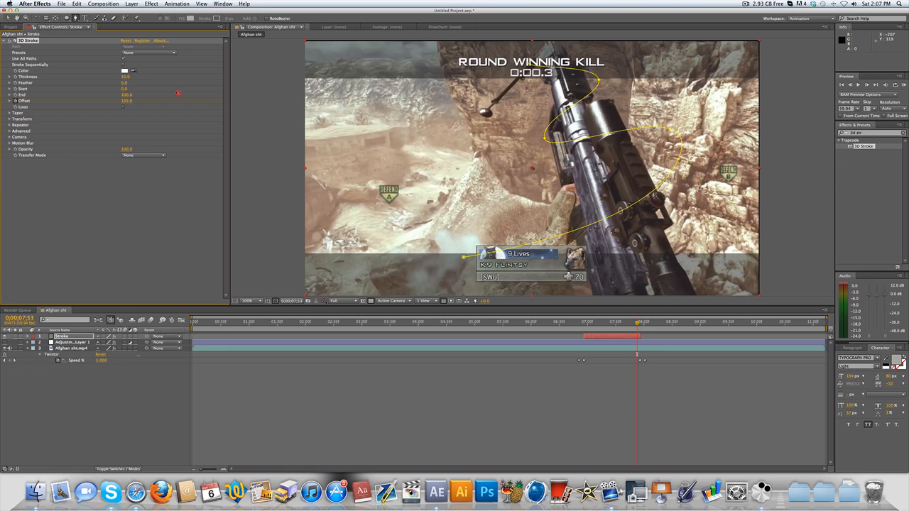
click(125, 102)
text(100)
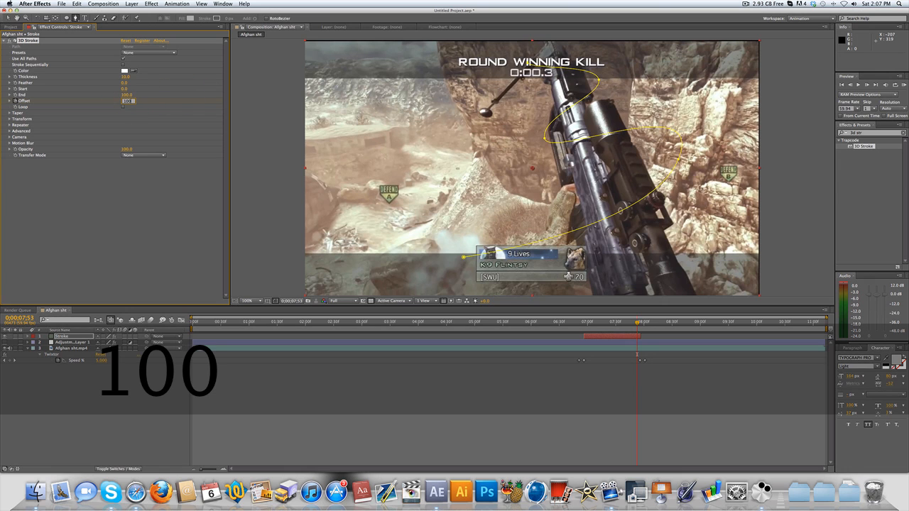
click(119, 235)
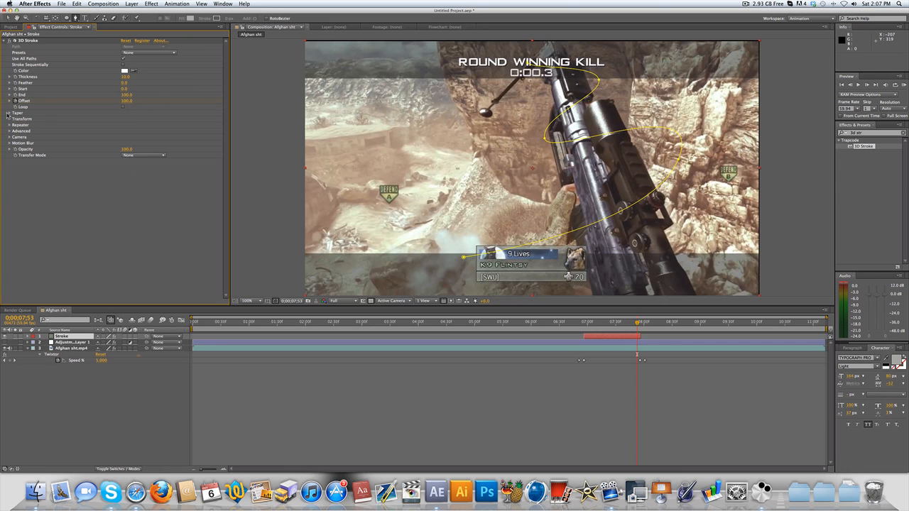
- Enable Taper for the 3D Stroke, raise its Start Thickness, set End Thickness to 40, and preview the animated line
click(9, 113)
click(606, 324)
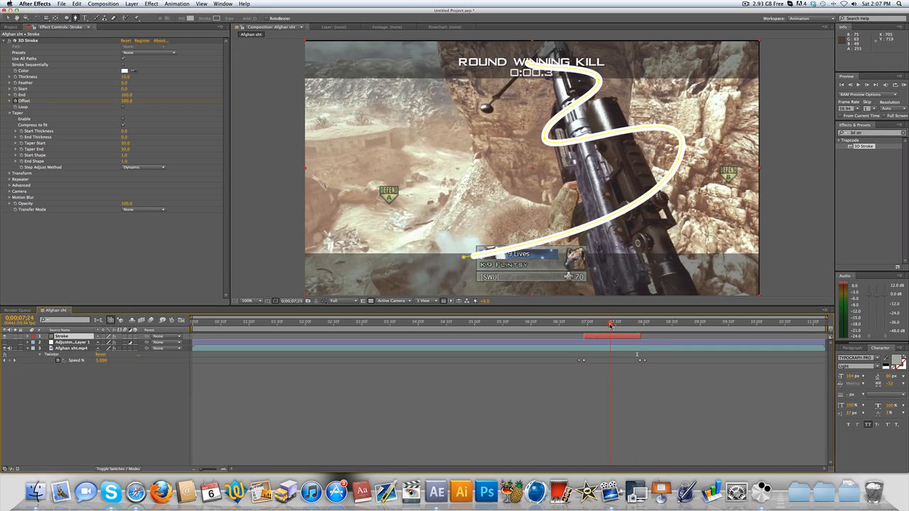
drag(606, 326, 605, 326)
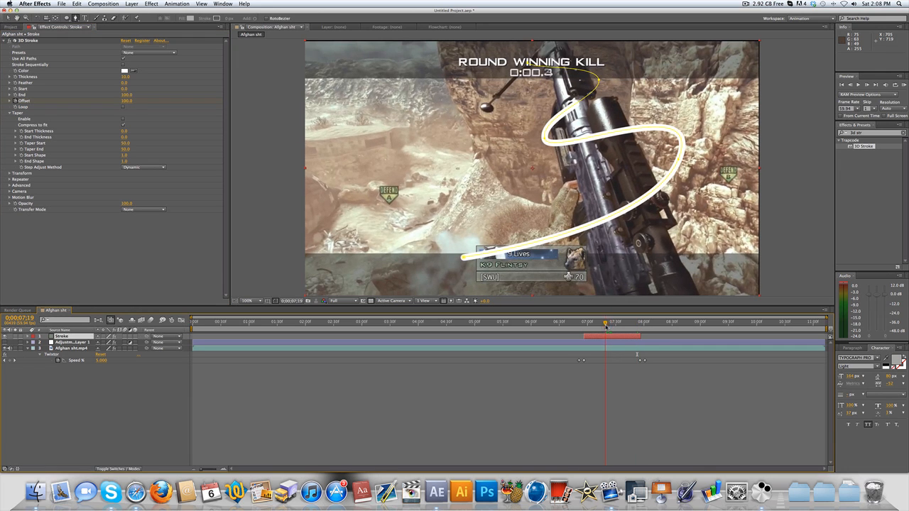
click(124, 119)
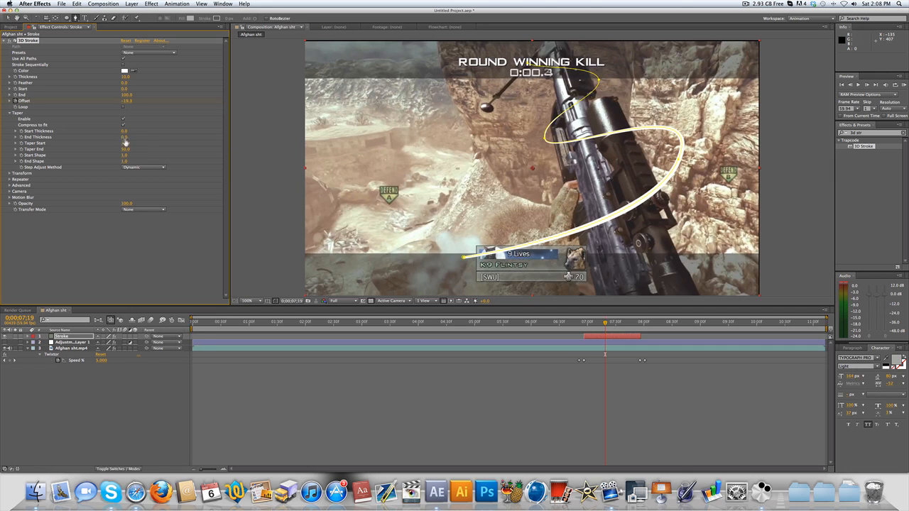
drag(125, 134, 134, 130)
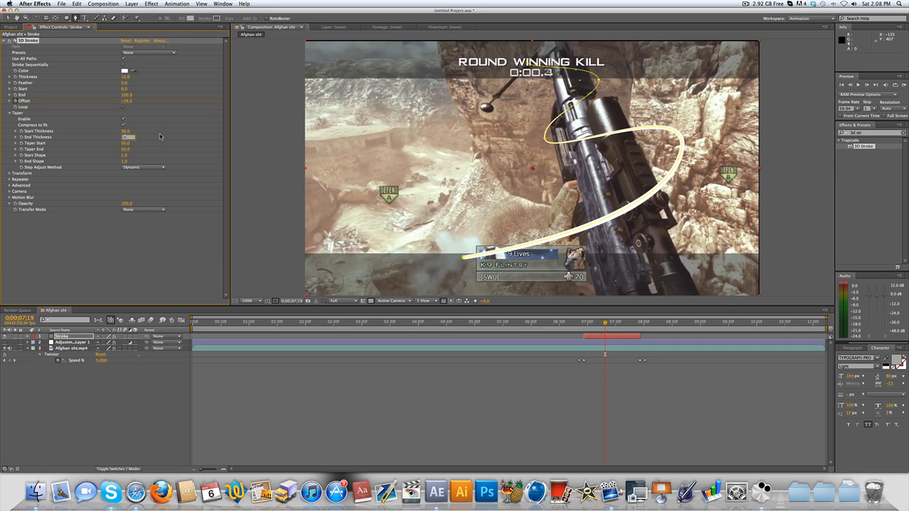
click(160, 137)
drag(126, 138, 137, 139)
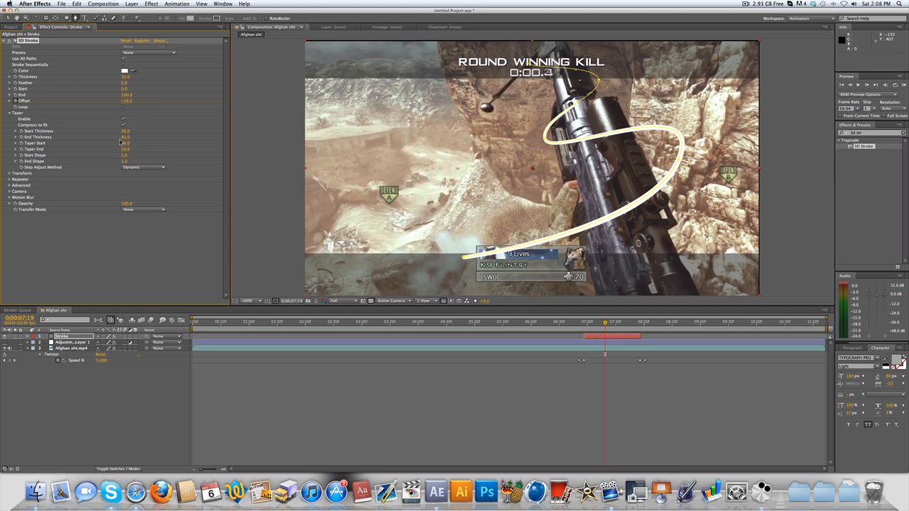
mouse_move(595, 322)
mouse_down()
mouse_move(587, 323)
mouse_move(631, 323)
mouse_up()
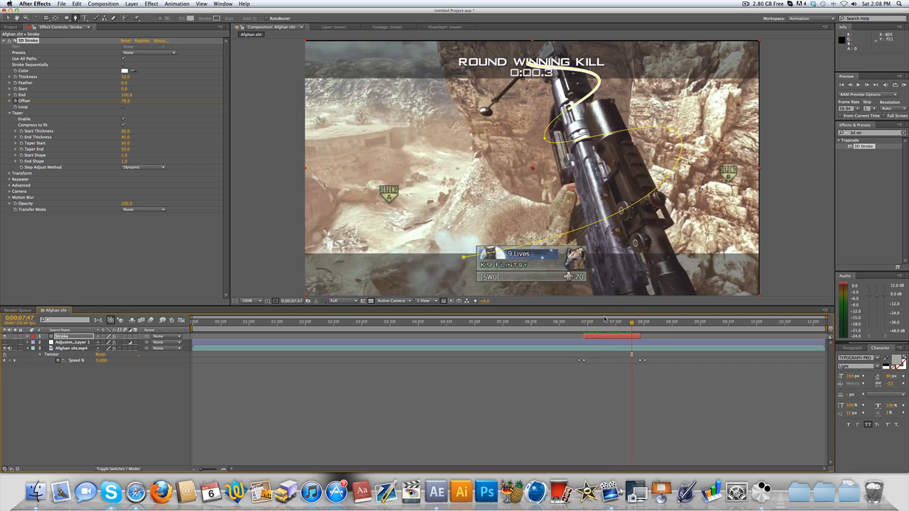
click(596, 323)
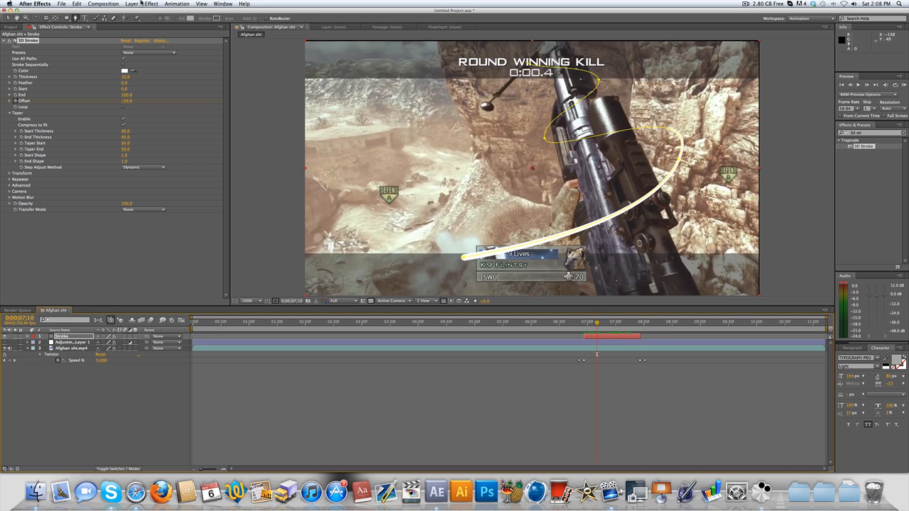
- Duplicate the Stroke layer and strip the 3D Stroke effect and the mask from the copy
click(82, 336)
key(super+d)
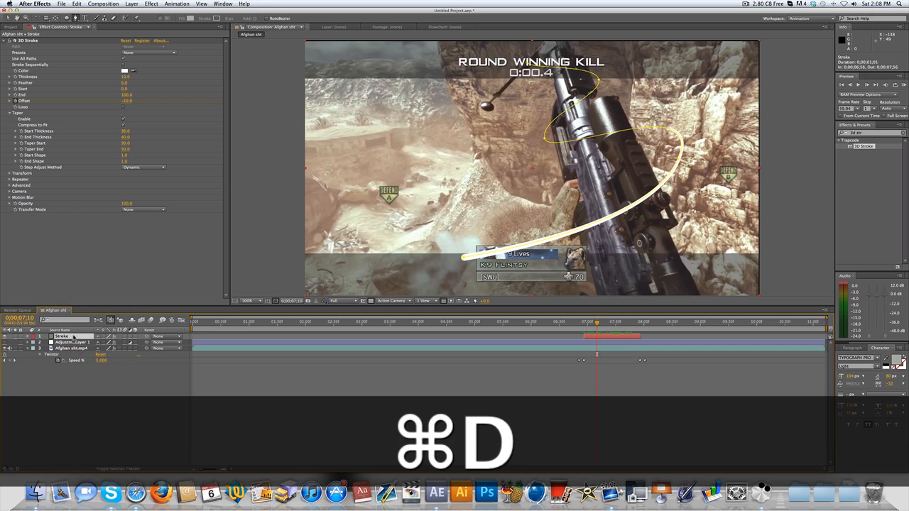
click(24, 40)
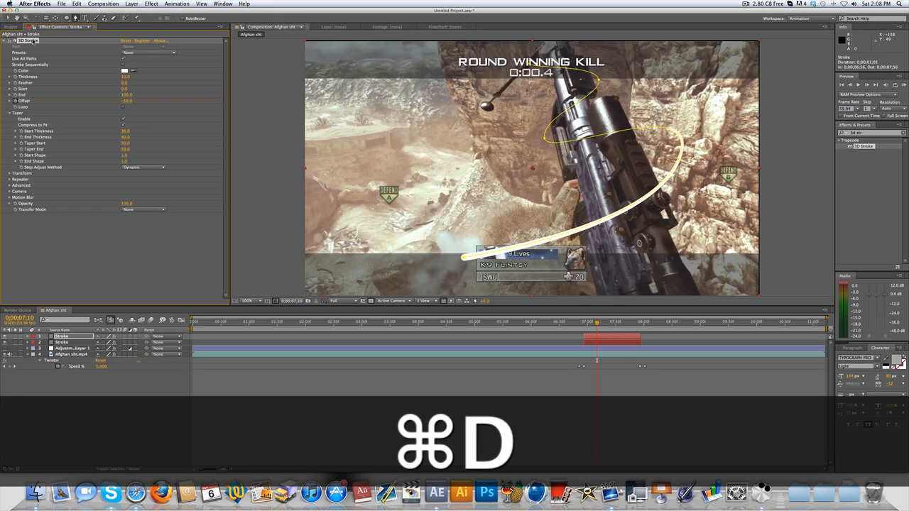
key(Delete)
key(m)
- Rename the duplicated solid layer as track matte
click(62, 332)
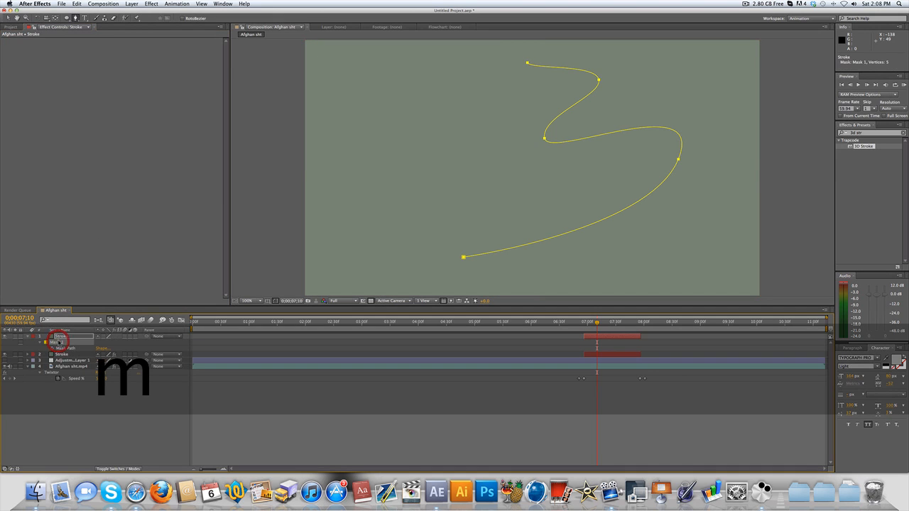
key(Return)
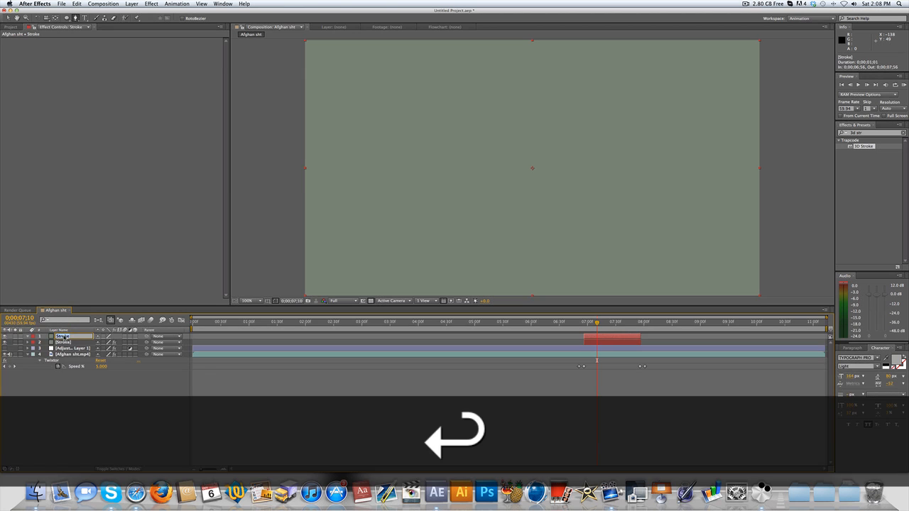
text(track)
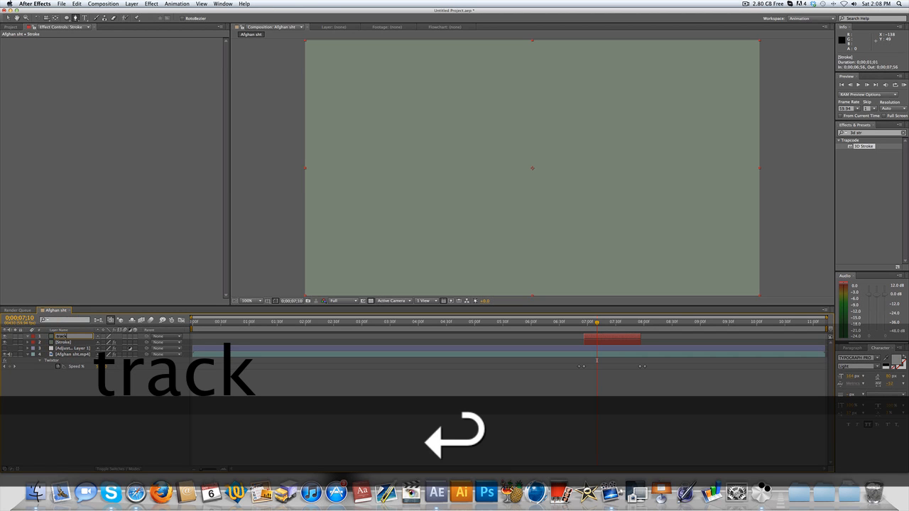
text( matte)
- Force quit the Mail application and return to After Effects
right_click(61, 490)
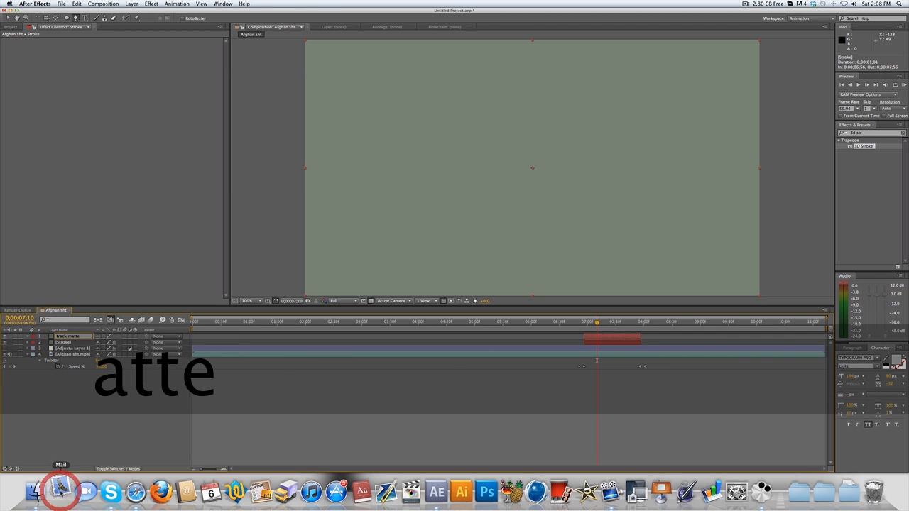
click(61, 490)
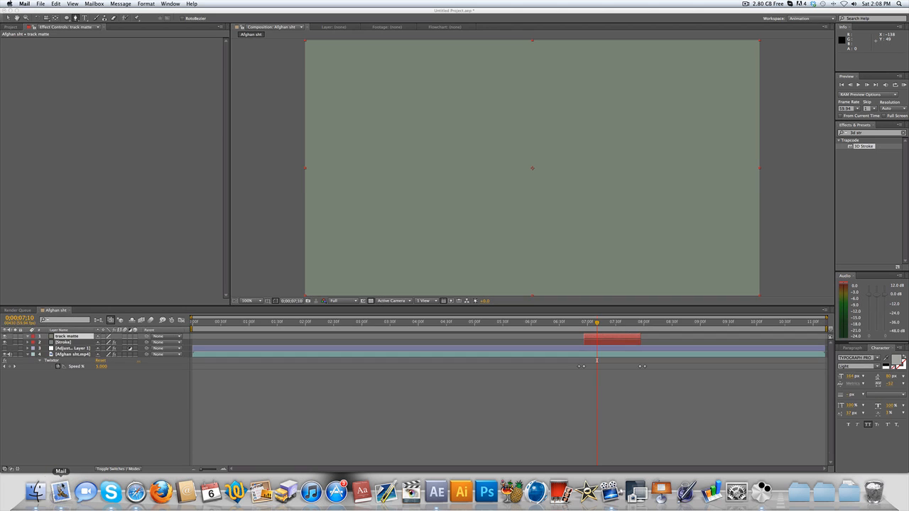
right_click(61, 490)
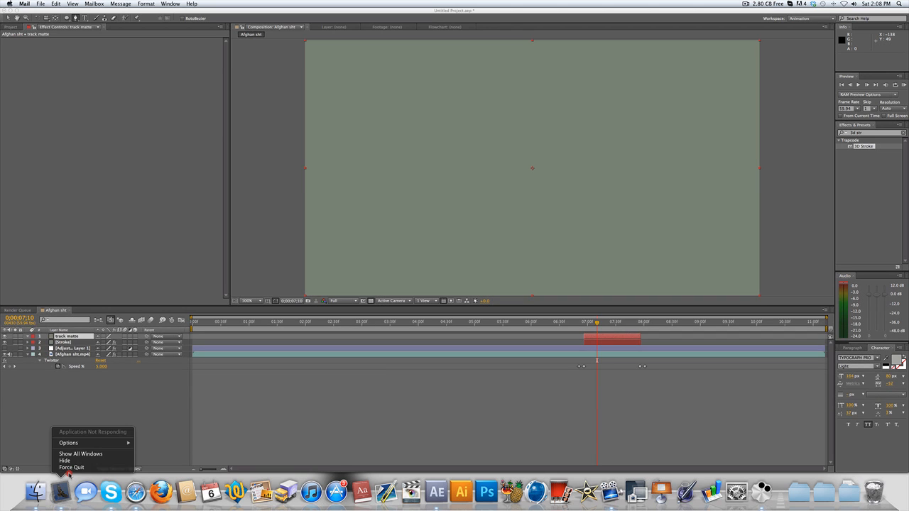
click(78, 471)
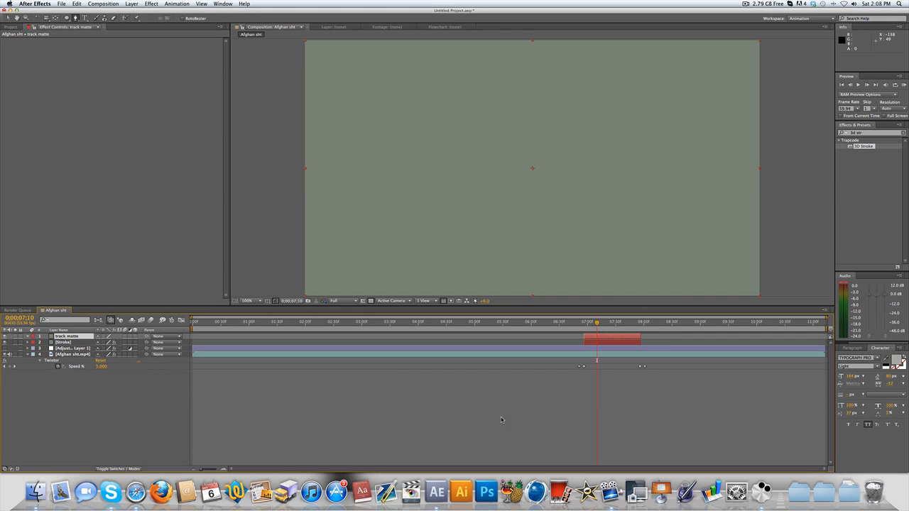
click(501, 420)
- Hide the track matte layer, check the stroke animation, and return to 0;00;06;56 with track matte selected
click(586, 323)
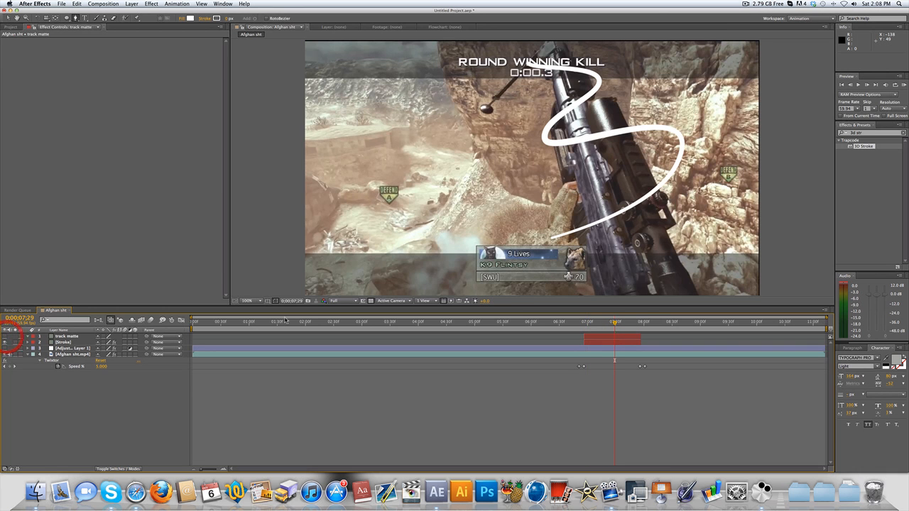
drag(600, 323, 622, 323)
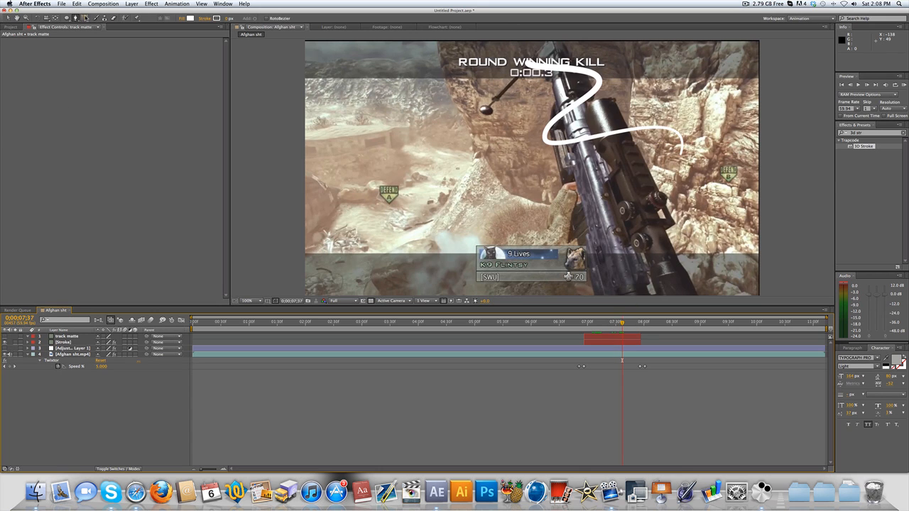
click(71, 336)
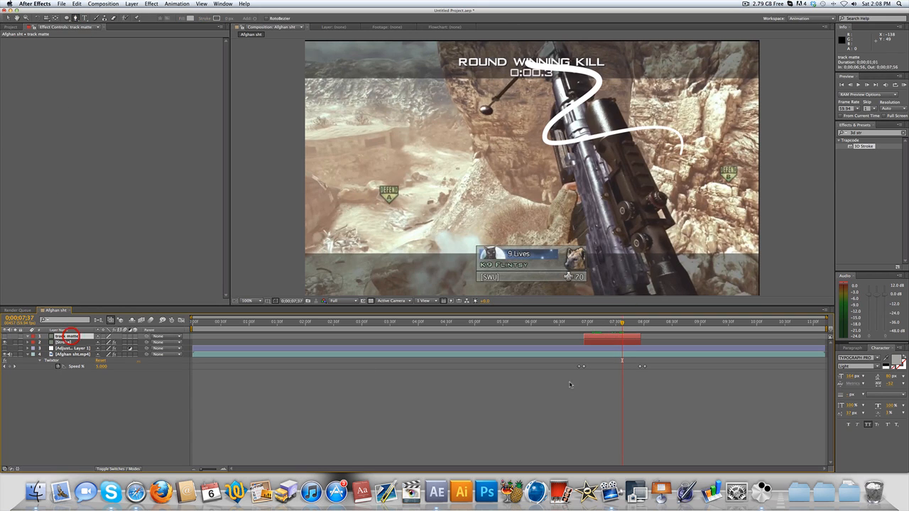
drag(589, 323, 583, 323)
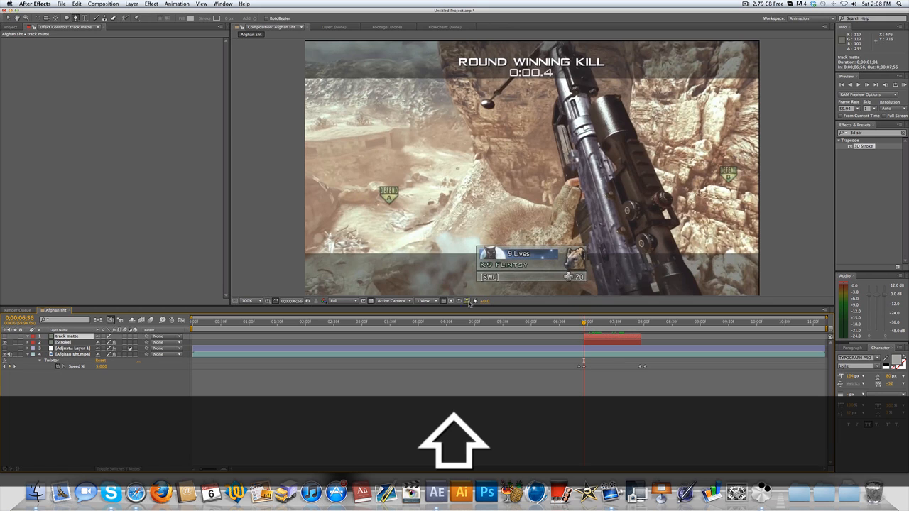
- Start a mask on the track matte layer at the frame's lower edge beside the player card, tracing the arm up to the hand
click(462, 294)
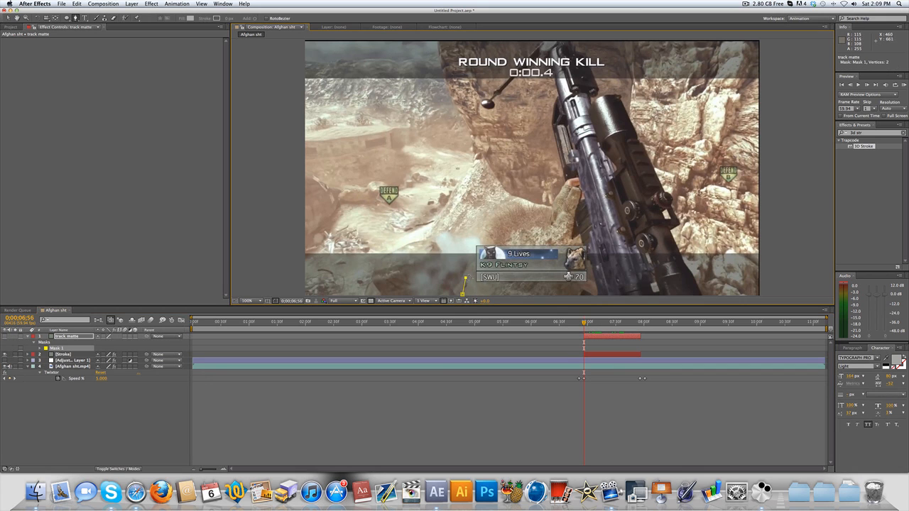
click(466, 277)
click(475, 259)
click(487, 248)
click(498, 242)
click(510, 236)
click(514, 232)
click(536, 228)
click(550, 214)
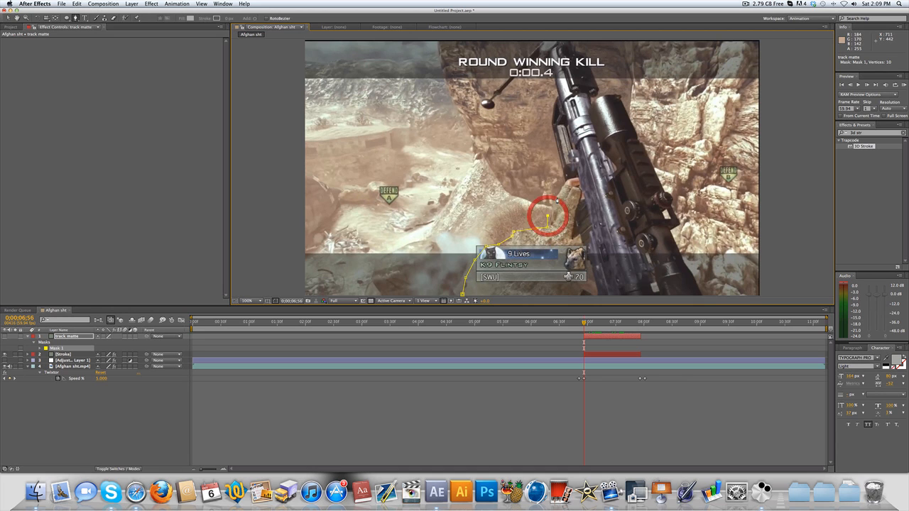
click(557, 198)
click(566, 183)
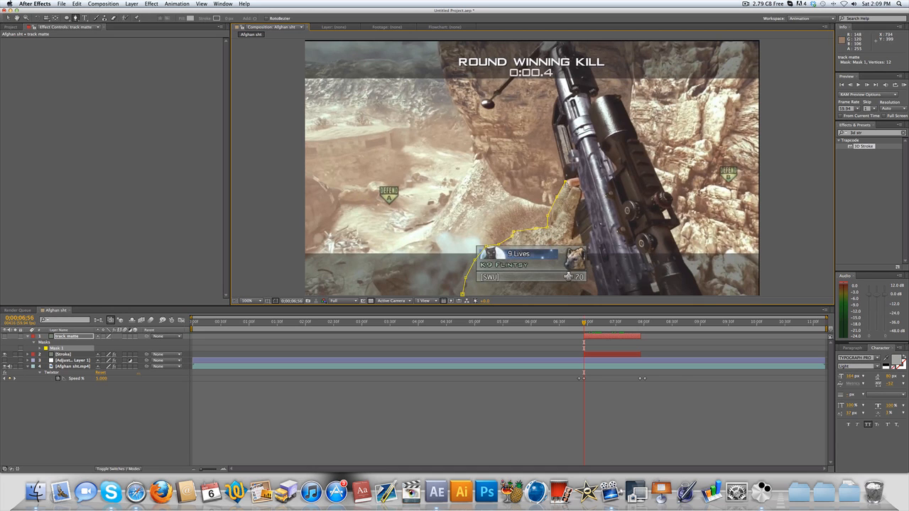
- Continue the mask up the rifle and around its dangling charm, closing the outline around the whole gun and arm
click(552, 128)
click(555, 97)
click(549, 73)
click(542, 59)
click(524, 70)
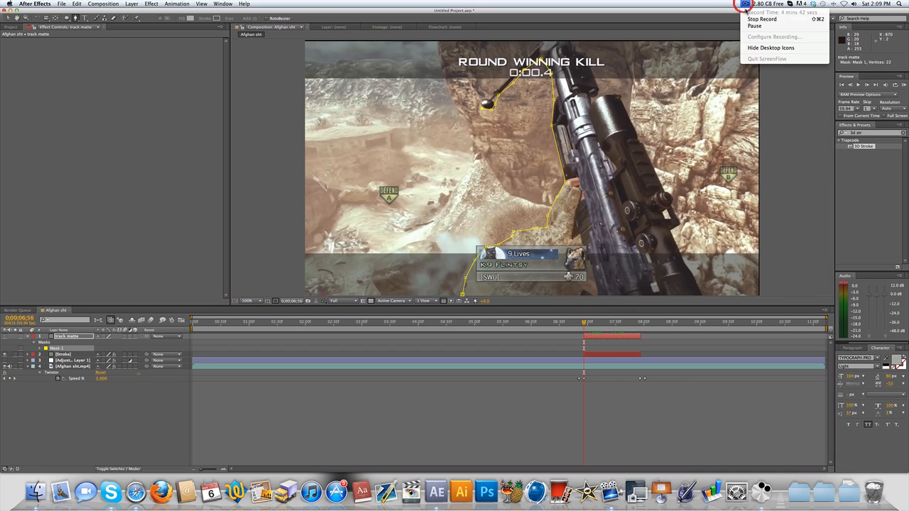
click(763, 16)
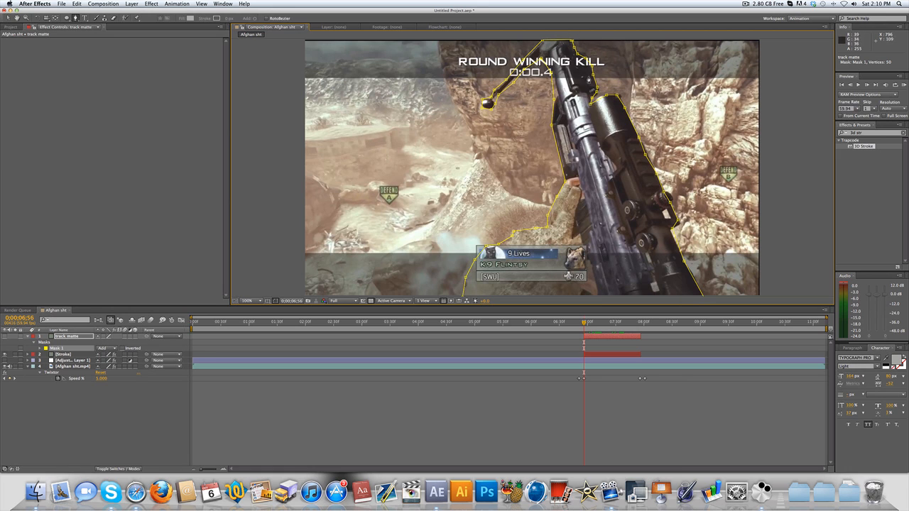
- Adjust the mask point on the rifle's left edge near the barrel and make the track matte layer visible
key(super)
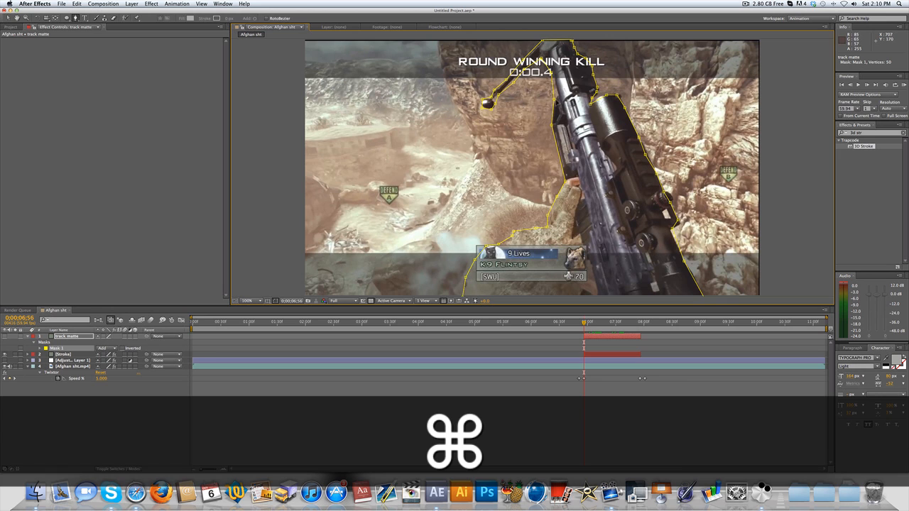
drag(554, 100, 559, 94)
key(super)
click(5, 337)
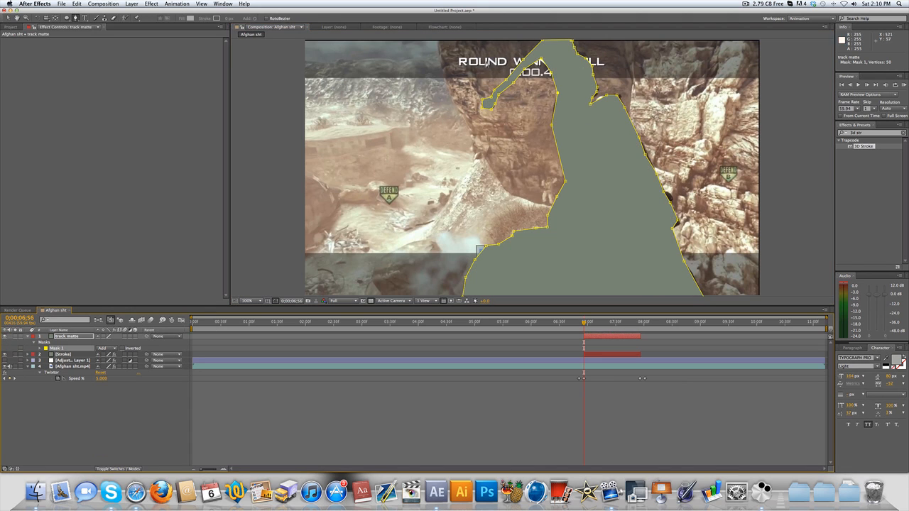
- Hide the track matte layer, reveal its mask path, and start keyframing the path at 0;00;06;56
click(5, 337)
click(62, 336)
key(m)
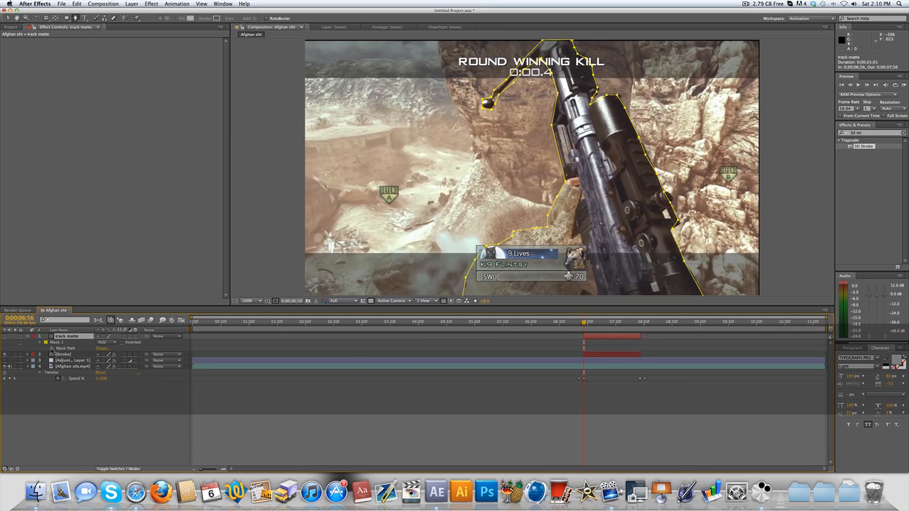
click(52, 348)
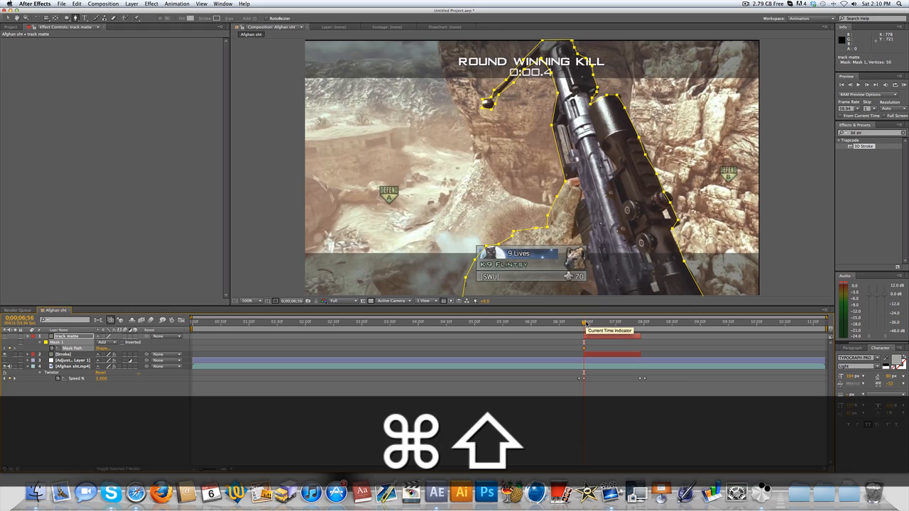
- Move to 0;00;07;16 and reshape the track matte mask's points to follow the gun, adding a mask path keyframe
key(super+shift+Right)
key(super+shift+Right)
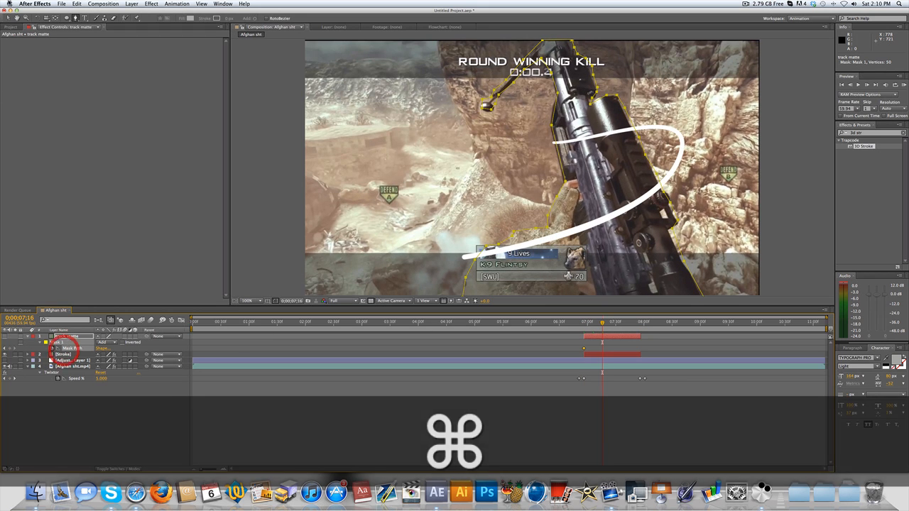
click(10, 17)
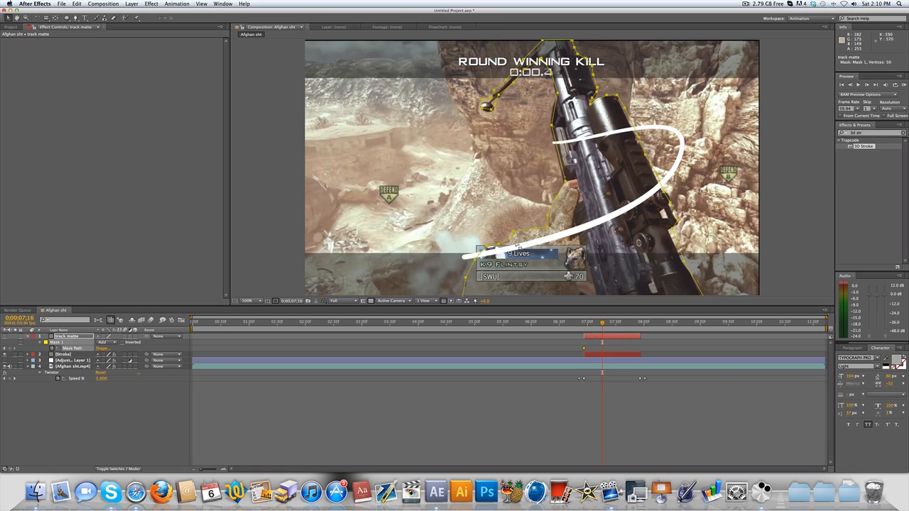
click(565, 182)
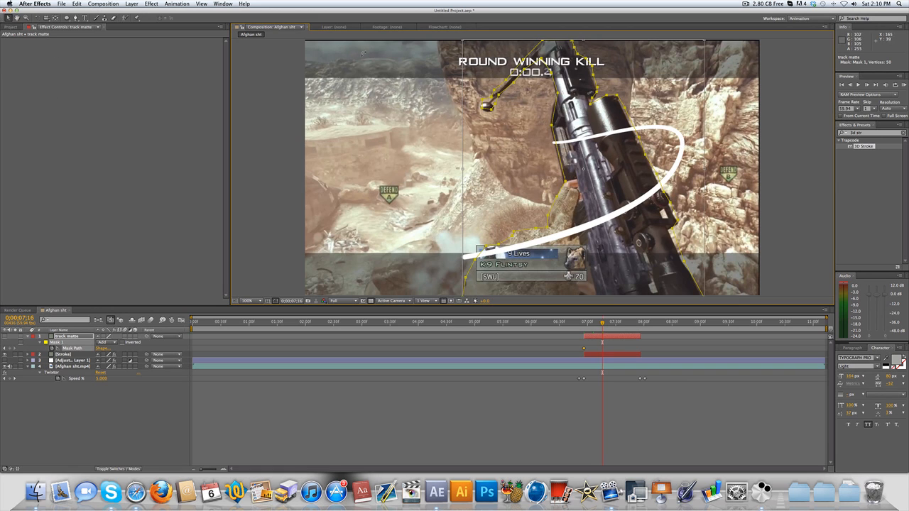
key(Return)
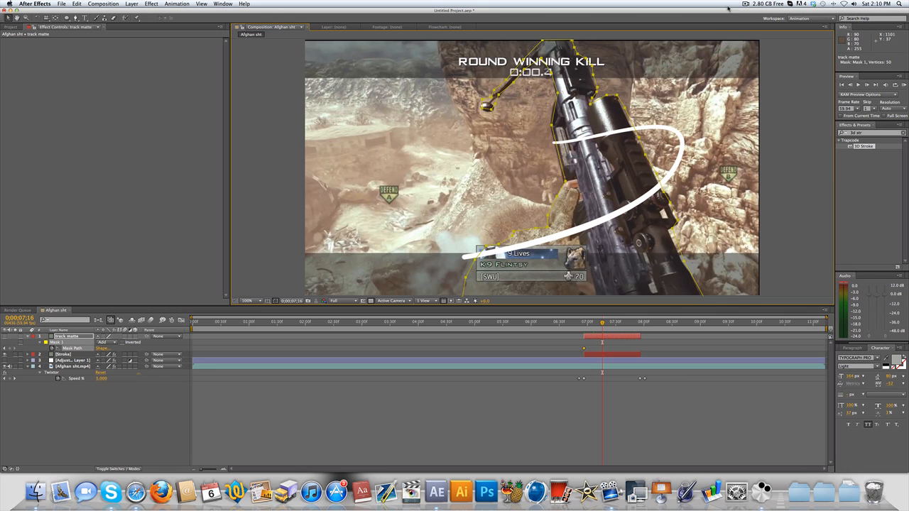
click(751, 4)
click(756, 26)
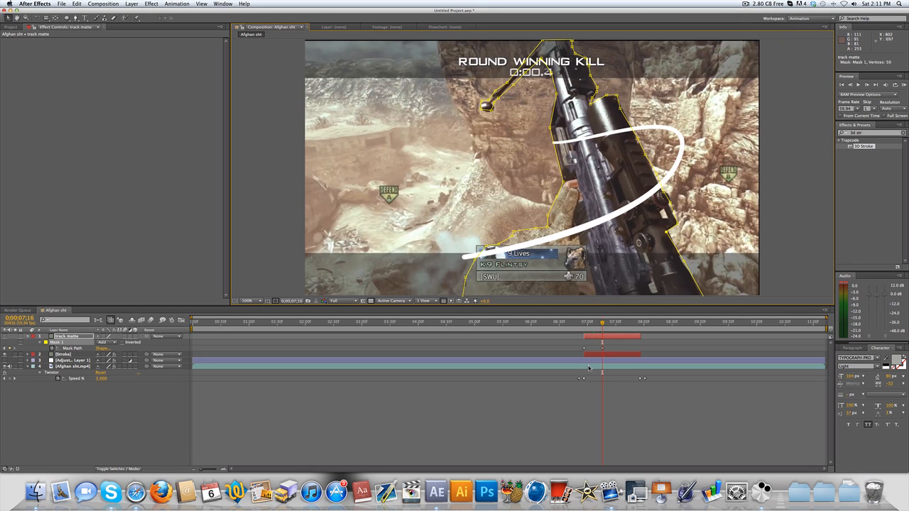
- Step back and forth between 0;00;06;56 and 0;00;07;16 to check how the mask follows the gun
key(super+shift+Left)
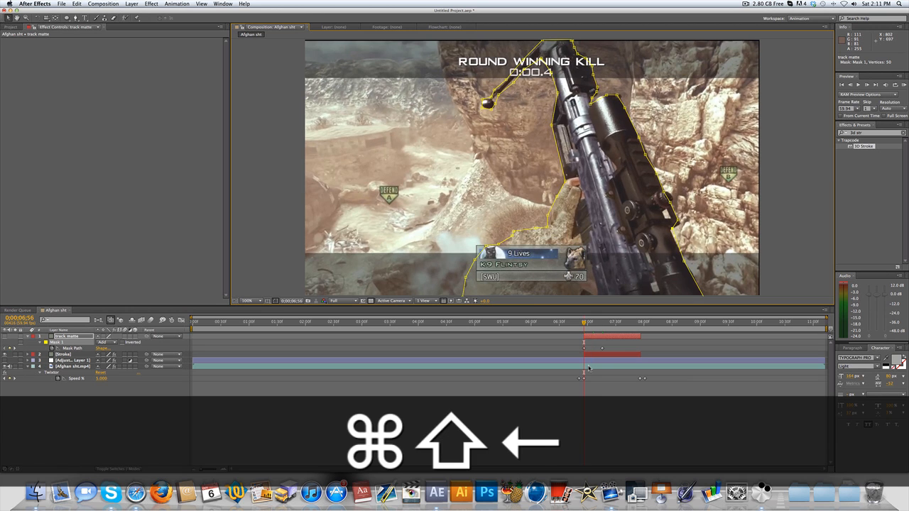
key(super+shift+Right)
key(super+shift+Left)
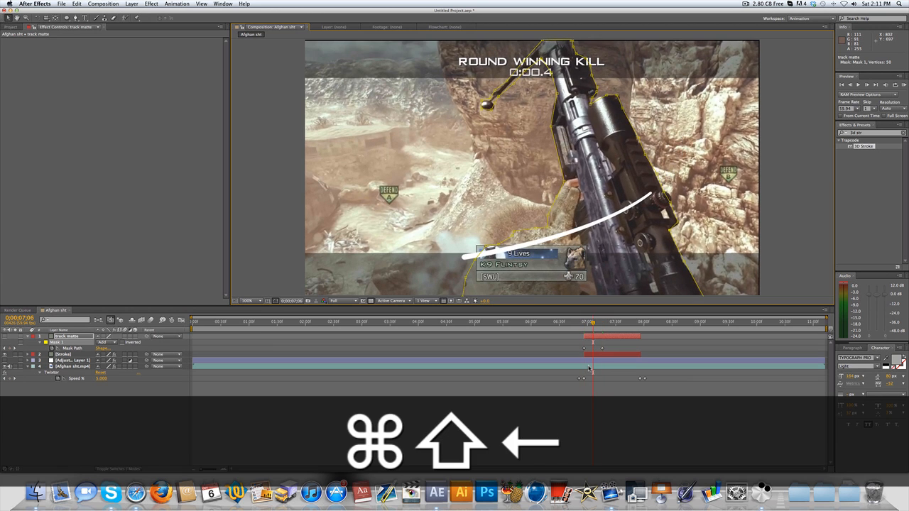
key(super+shift+Left)
key(super+shift+Right)
key(super+shift+Right)
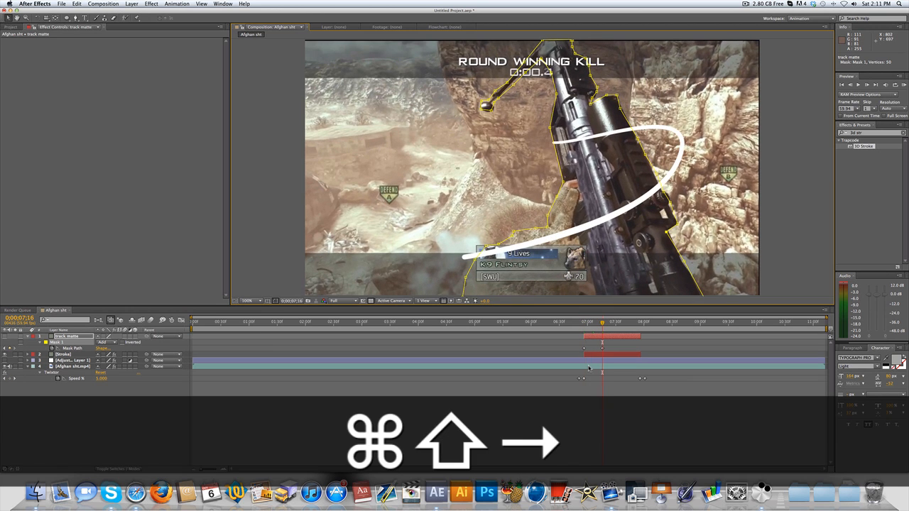
key(super+shift+Left)
- Reshape the track matte mask to fit the gun at 0;00;07;36 and 0;00;07;56, keyframing both positions
key(super+shift+Right)
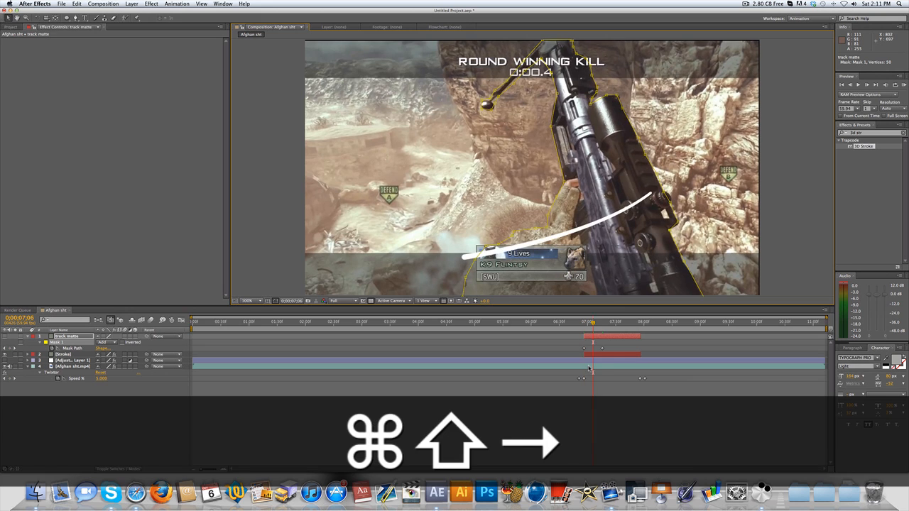
key(super+shift+Right)
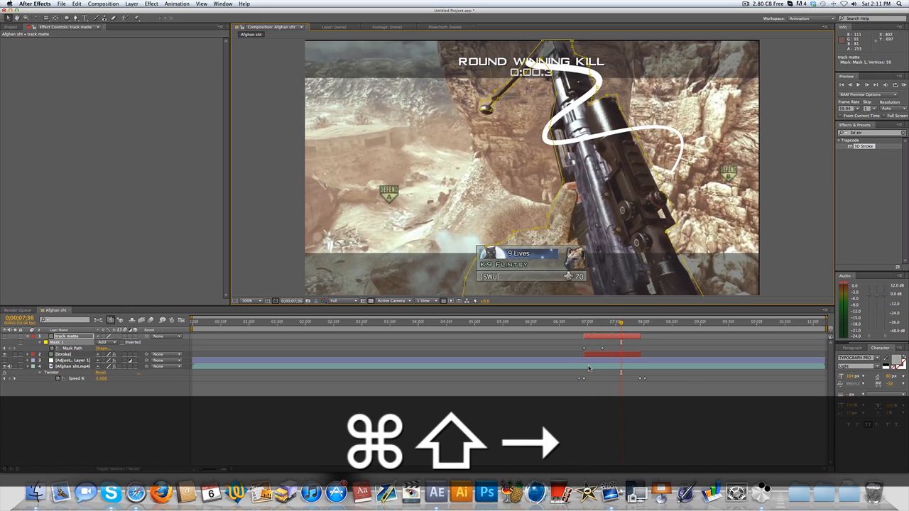
key(super+shift+Right)
key(super+shift+Right)
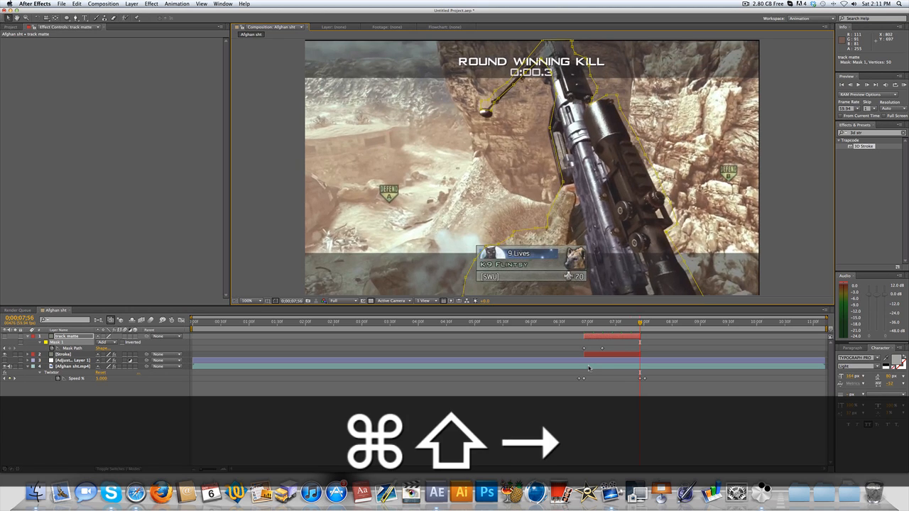
key(super+shift+Left)
key(super+shift+Left)
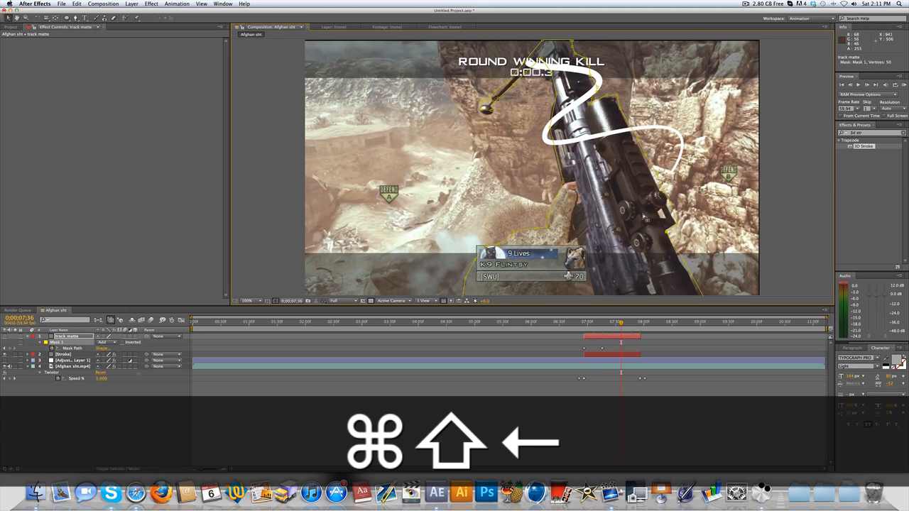
click(753, 2)
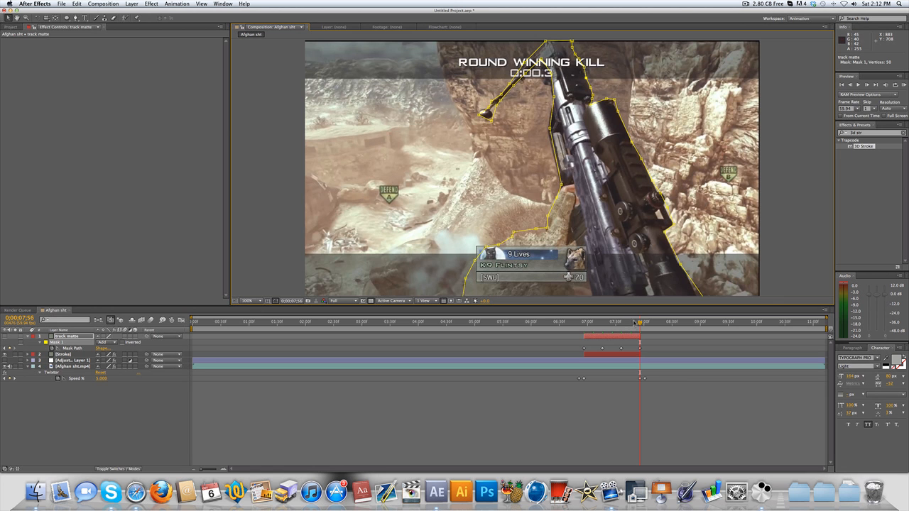
- At 0;00;07;19, reveal the track matte options, try Alpha Matte on the Stroke layer, and settle on Alpha Inverted Matte "track matte"
mouse_move(640, 323)
mouse_down()
mouse_move(590, 323)
mouse_move(620, 315)
mouse_move(642, 323)
mouse_move(590, 325)
mouse_move(619, 323)
mouse_move(605, 324)
mouse_up()
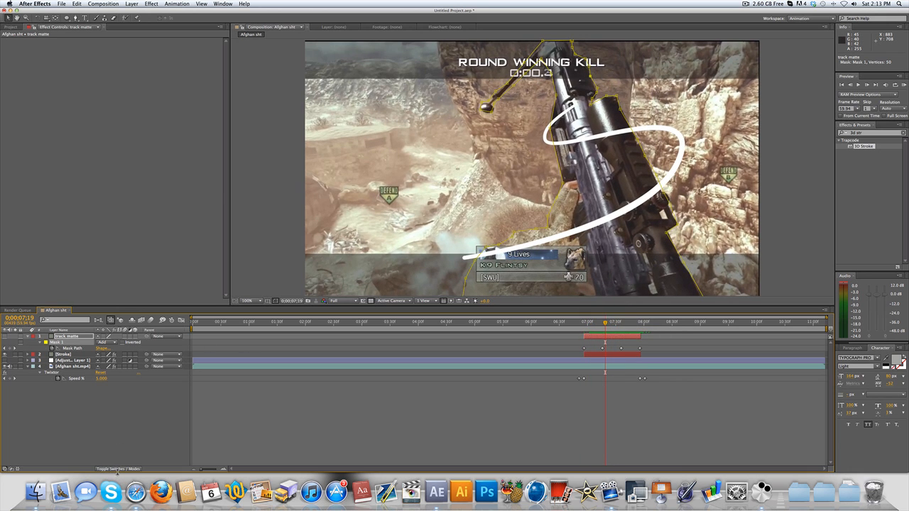
click(121, 469)
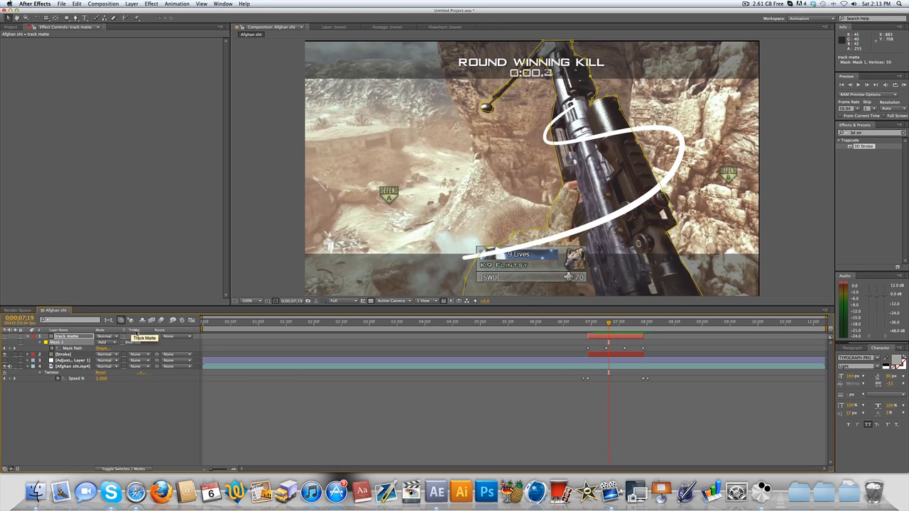
click(71, 354)
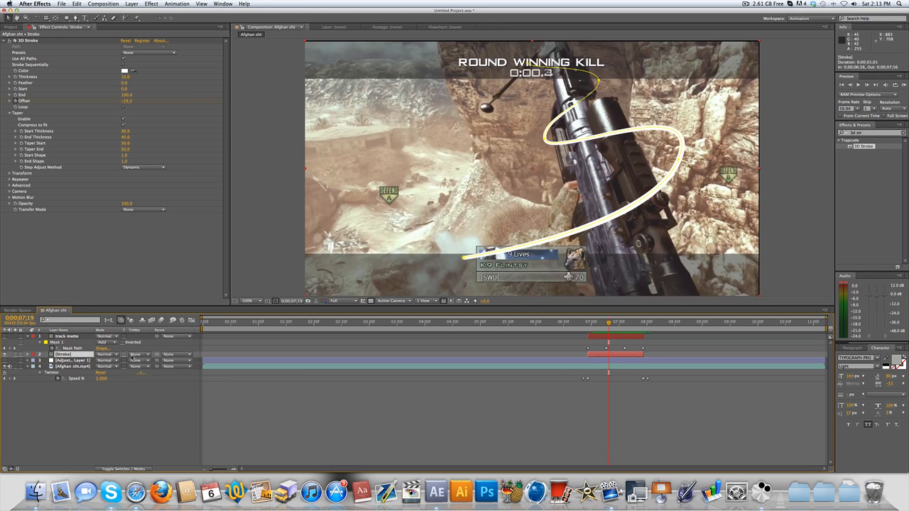
click(140, 356)
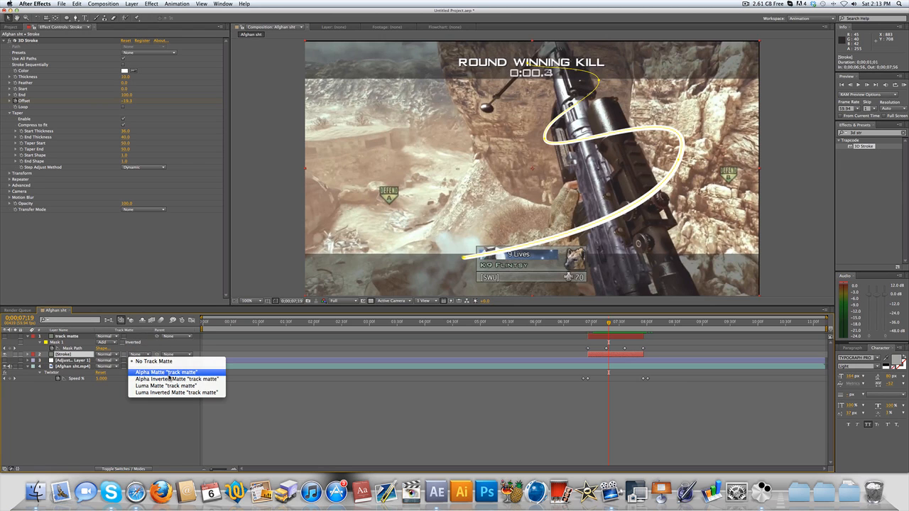
click(168, 372)
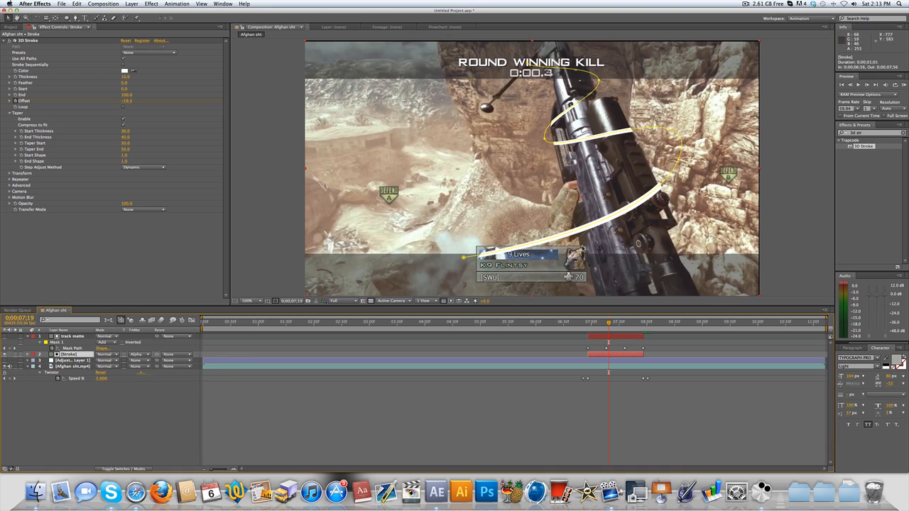
click(139, 354)
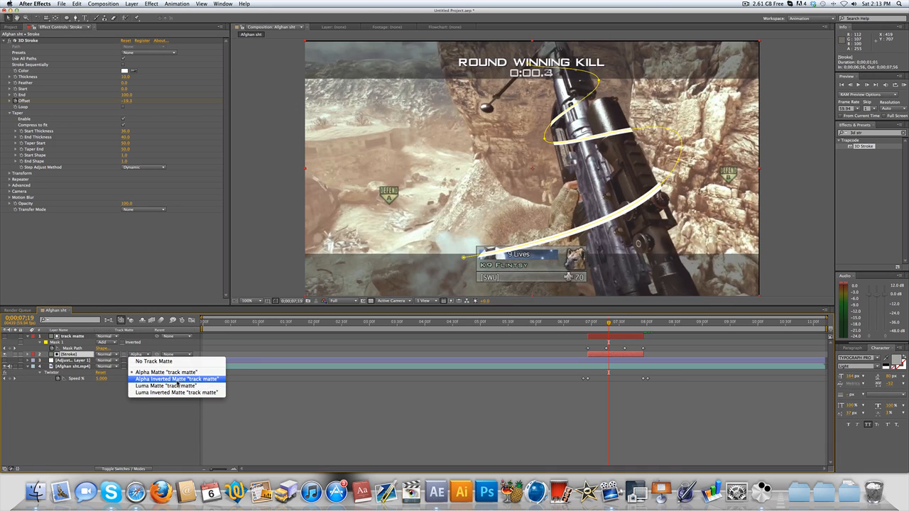
click(177, 380)
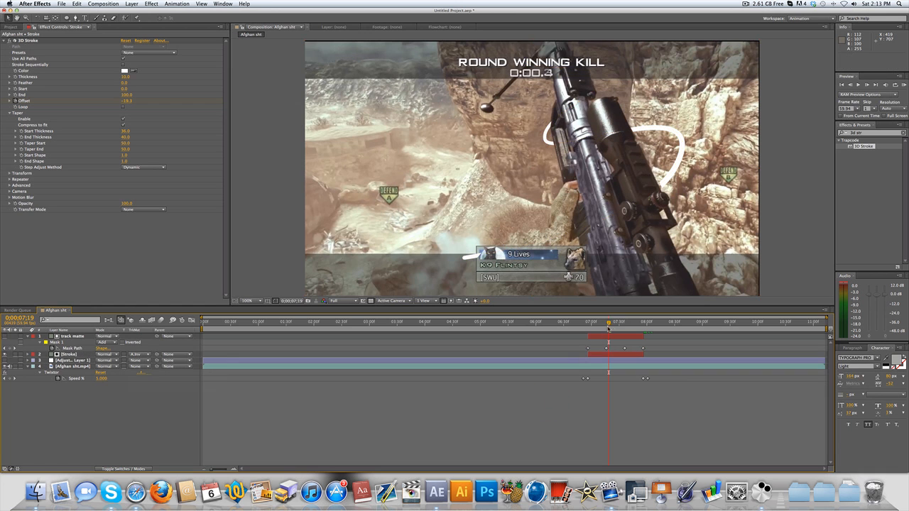
- Scrub the matted stroke around the gun, temporarily showing the track matte layer to examine its animated shape
mouse_move(608, 328)
mouse_down()
mouse_move(585, 328)
mouse_move(627, 328)
mouse_up()
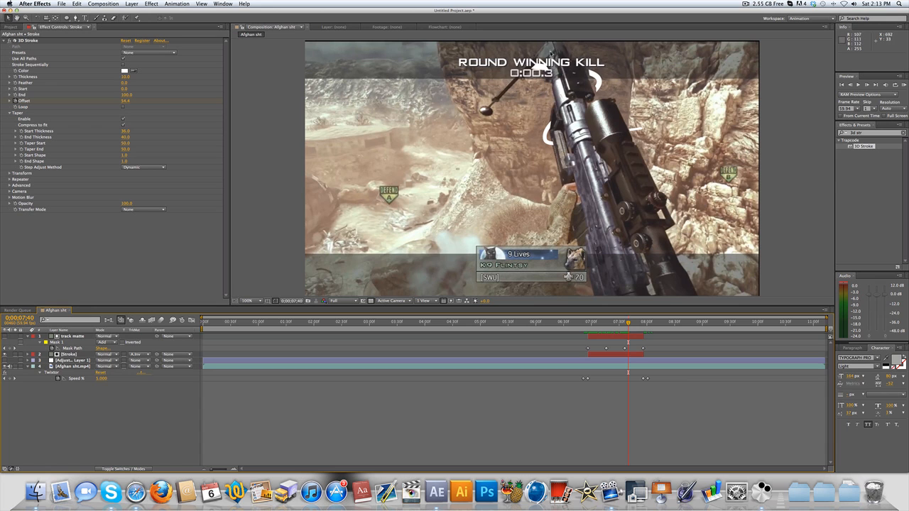
drag(626, 328, 616, 328)
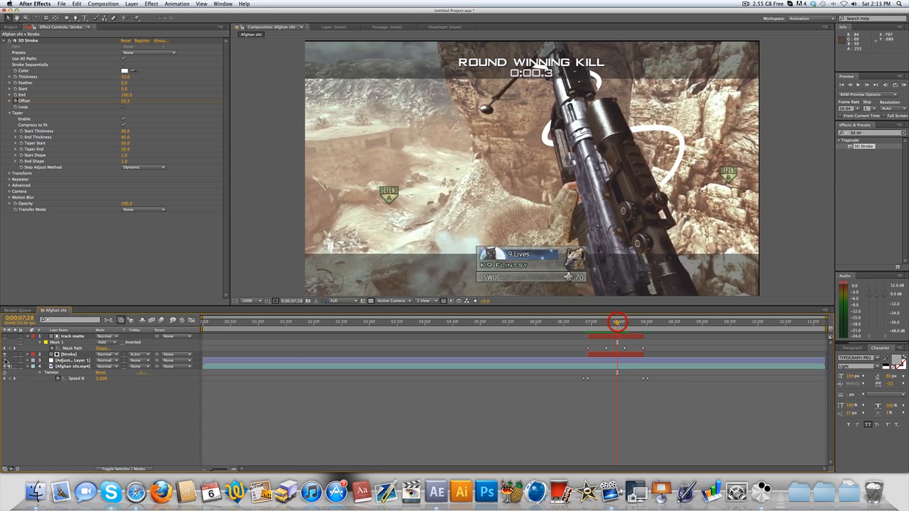
click(71, 336)
click(4, 336)
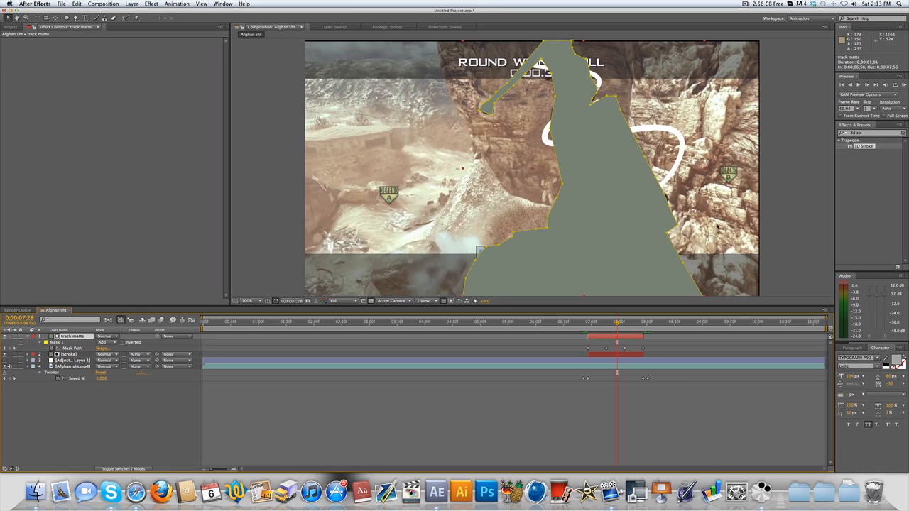
mouse_move(610, 326)
mouse_down()
mouse_move(599, 326)
mouse_move(625, 325)
mouse_up()
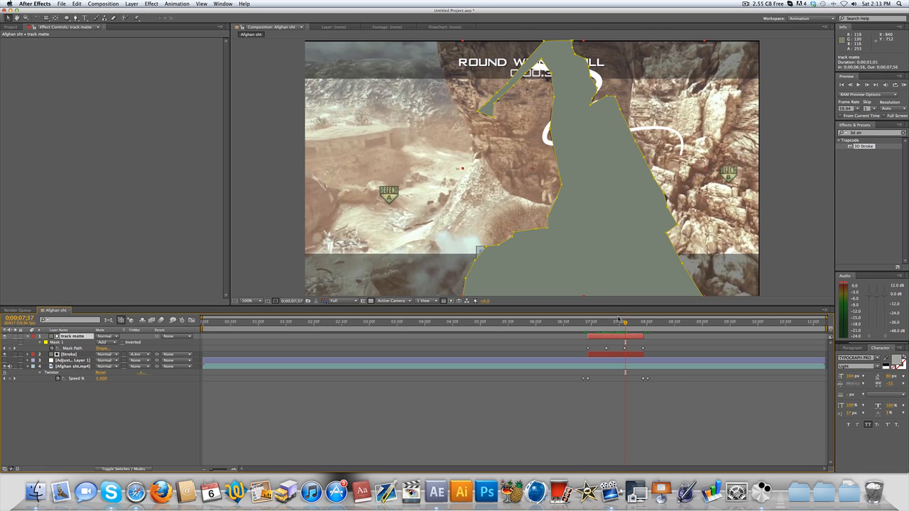
mouse_move(617, 322)
mouse_down()
mouse_move(590, 323)
mouse_move(626, 335)
mouse_move(599, 328)
mouse_up()
click(6, 337)
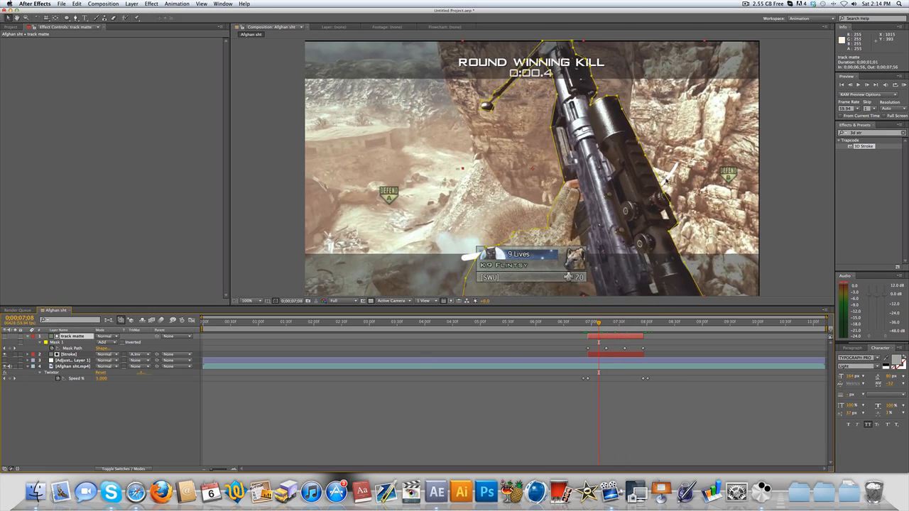
- Check the stroke passing behind the gun at several times between 0;00;07;10 and 0;00;07;34
click(617, 324)
click(622, 323)
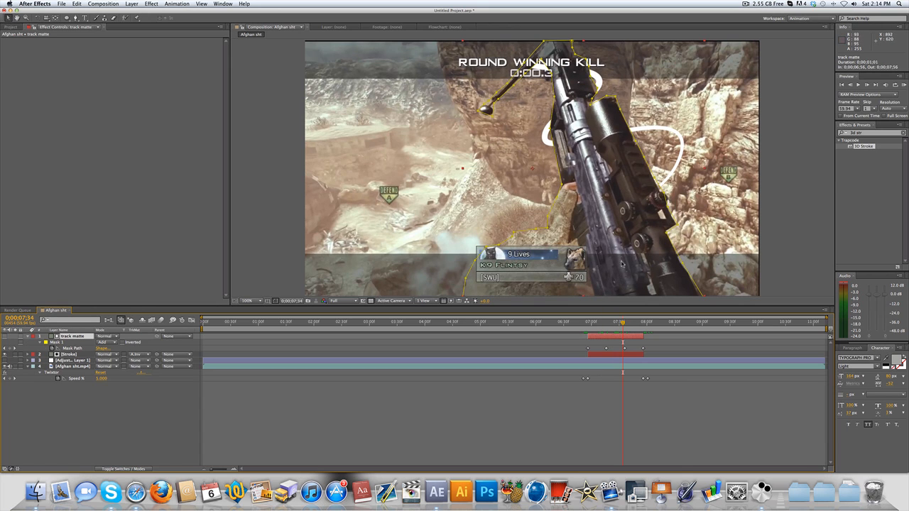
click(593, 326)
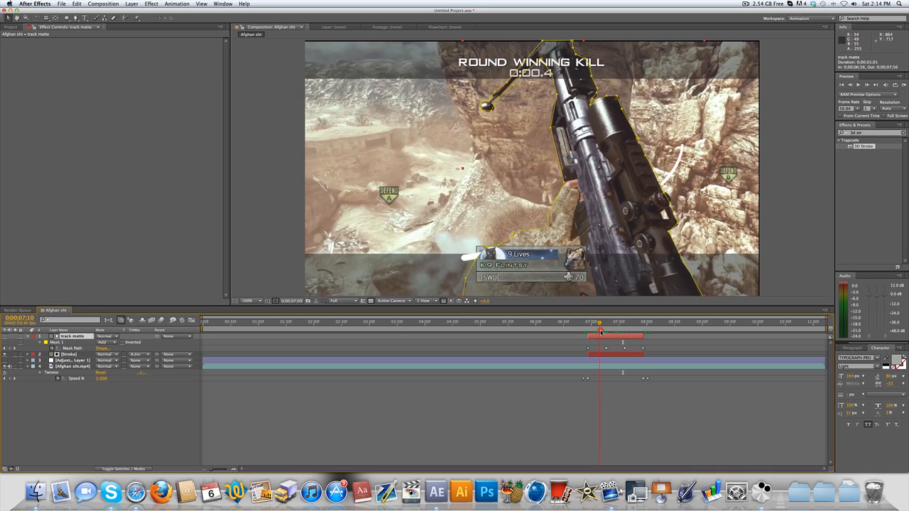
click(607, 325)
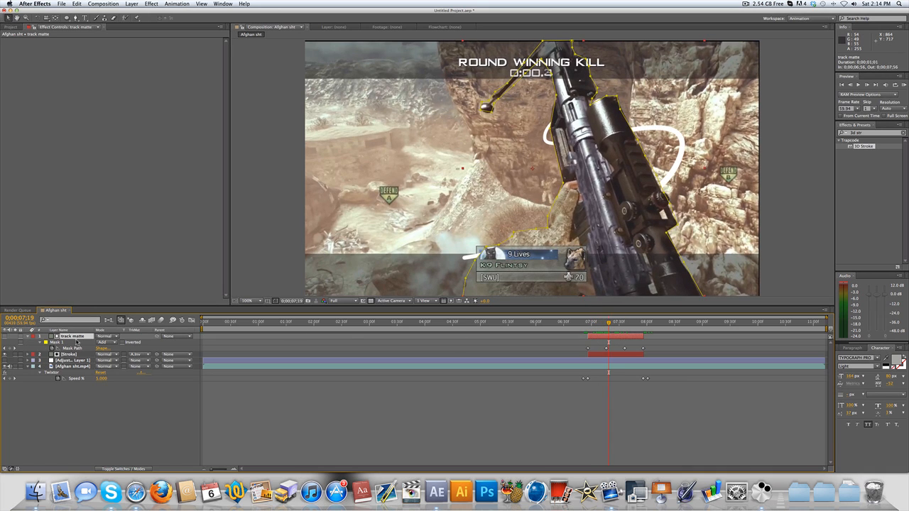
- Set the Stroke layer to No Track Matte and move to 0;00;07;18 with the Pen tool active
click(76, 18)
click(588, 324)
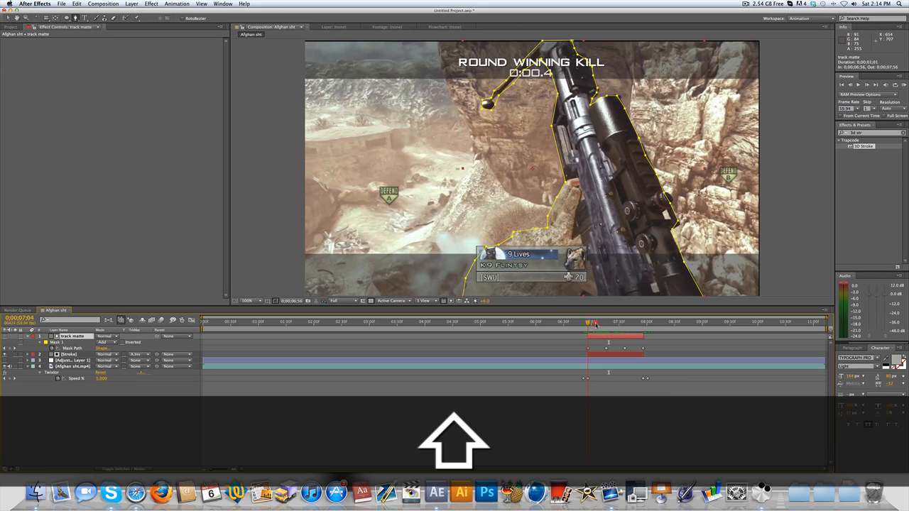
click(595, 325)
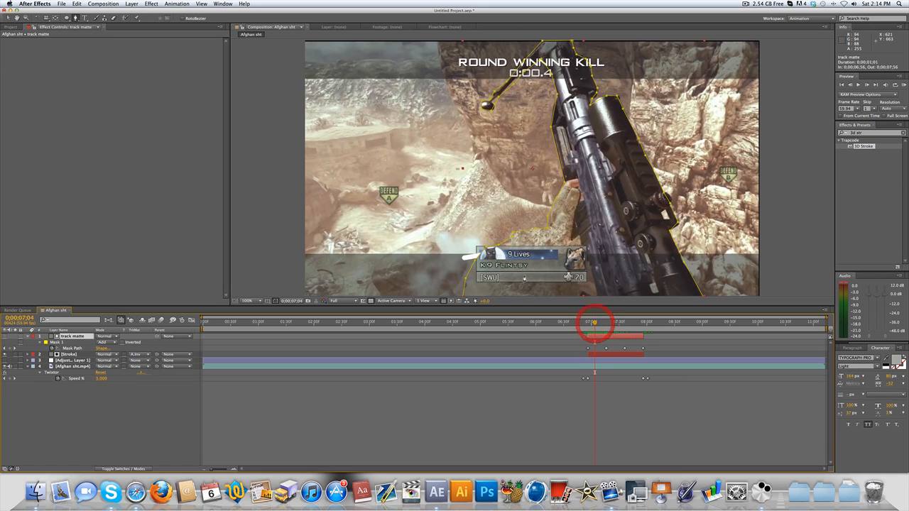
click(602, 325)
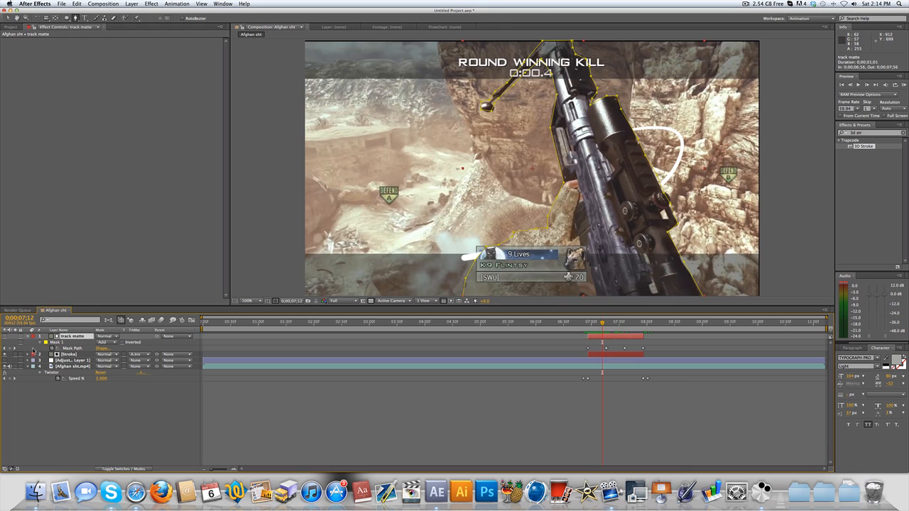
click(146, 359)
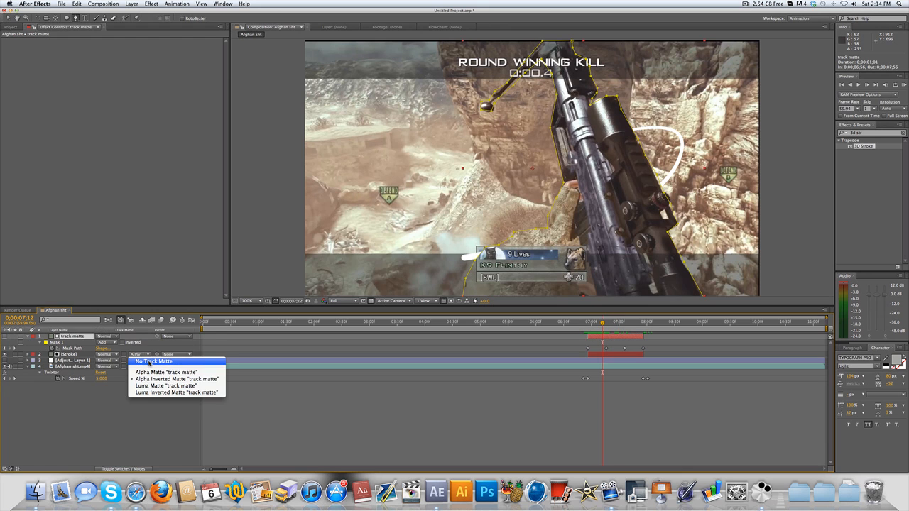
click(150, 363)
mouse_move(599, 325)
mouse_down()
mouse_move(587, 330)
mouse_move(609, 325)
mouse_up()
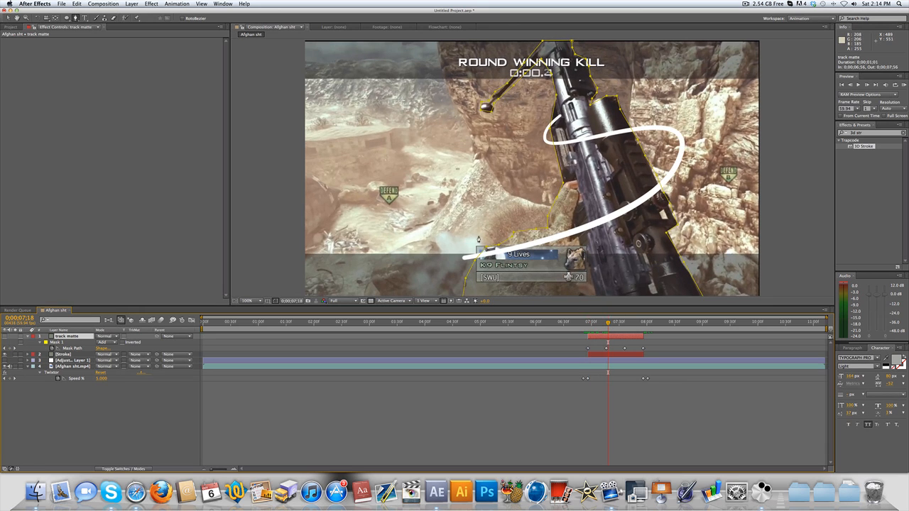
- Draw a closed nine-point mask on the track matte layer around the lower stroke section that crosses in front of the gun
click(479, 244)
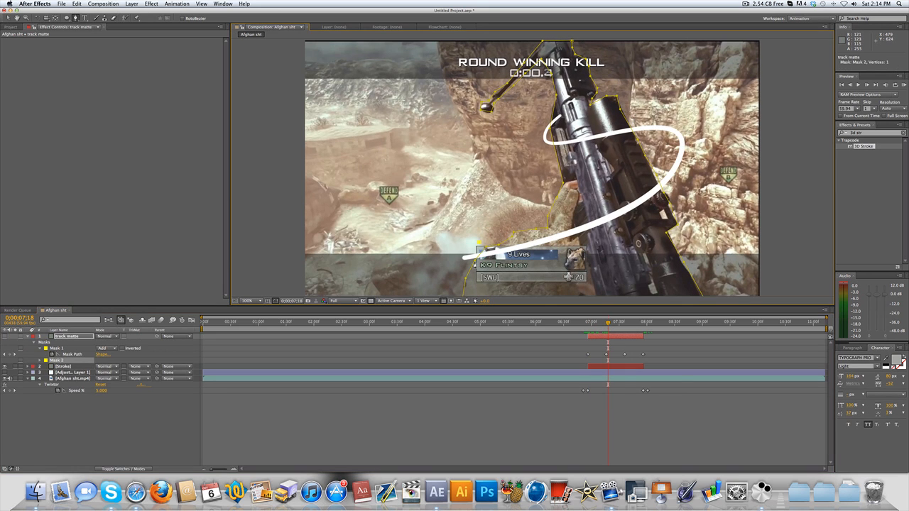
click(533, 268)
click(607, 253)
click(673, 211)
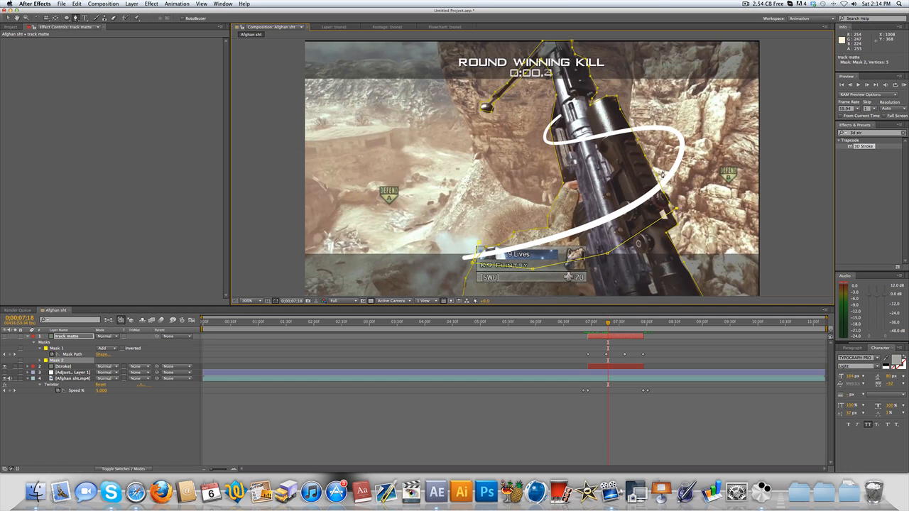
click(659, 172)
click(630, 183)
click(582, 206)
click(501, 225)
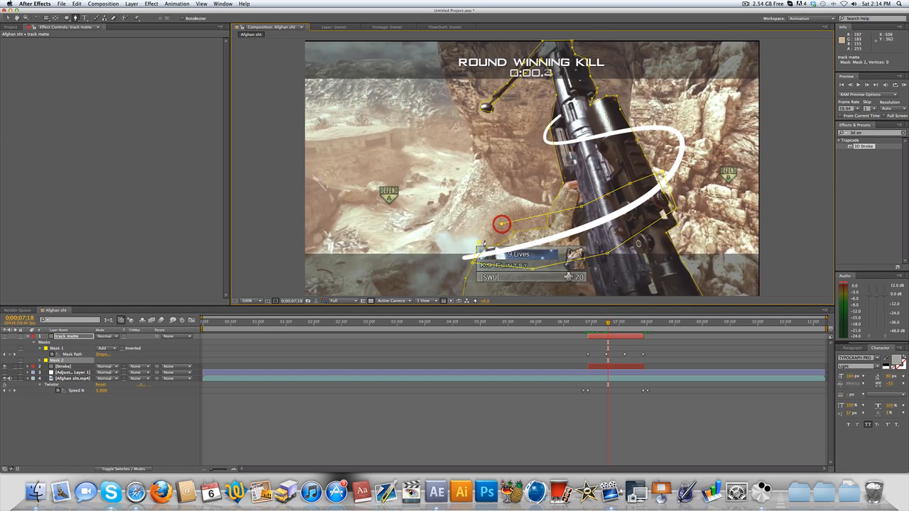
click(480, 243)
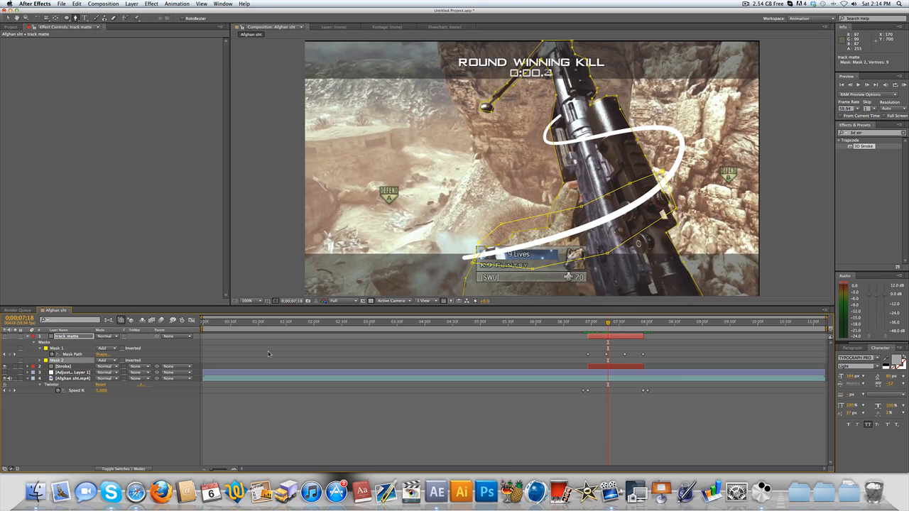
- Set the new lower mask to Subtract and toggle the track matte layer's visibility to check the cut-out
click(118, 361)
click(119, 381)
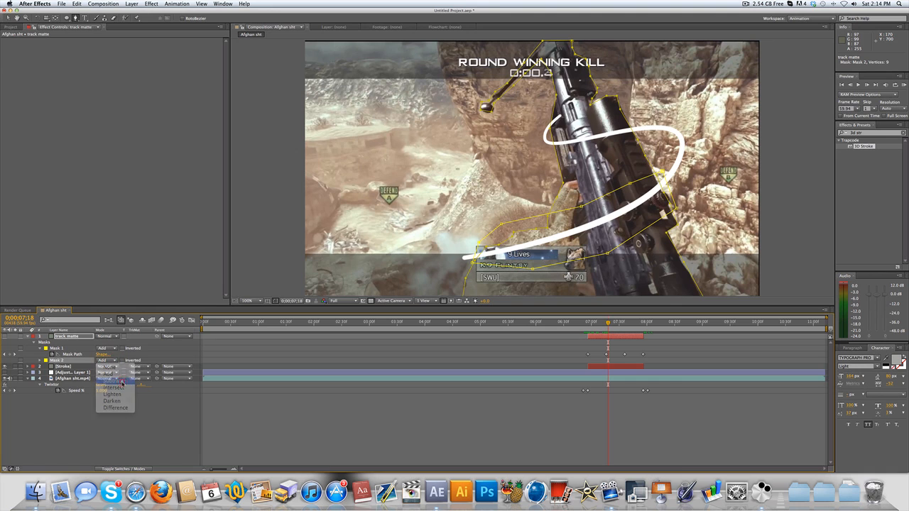
click(5, 336)
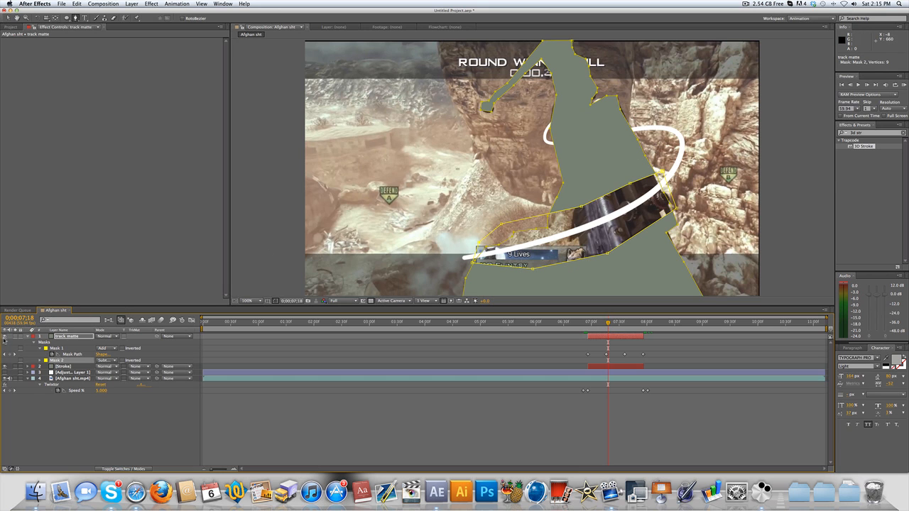
click(5, 336)
click(5, 336)
click(5, 336)
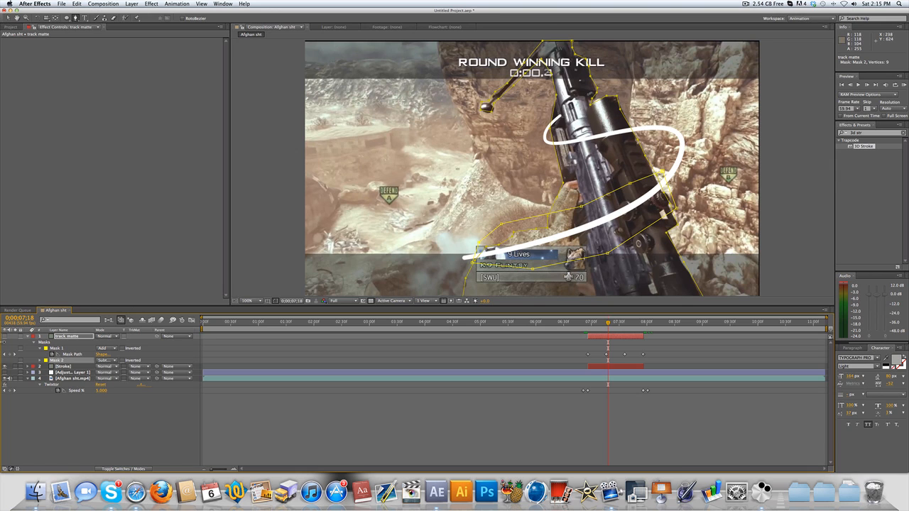
click(5, 336)
click(5, 336)
- At 0;00;07;32, draw a four-point mask around the upper stroke section crossing in front of the gun and set it to Subtract
drag(615, 326, 621, 323)
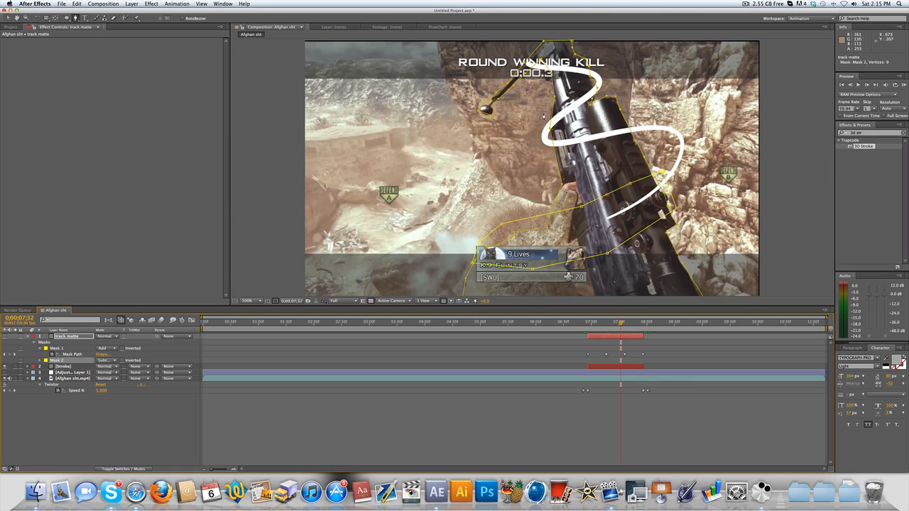
click(546, 115)
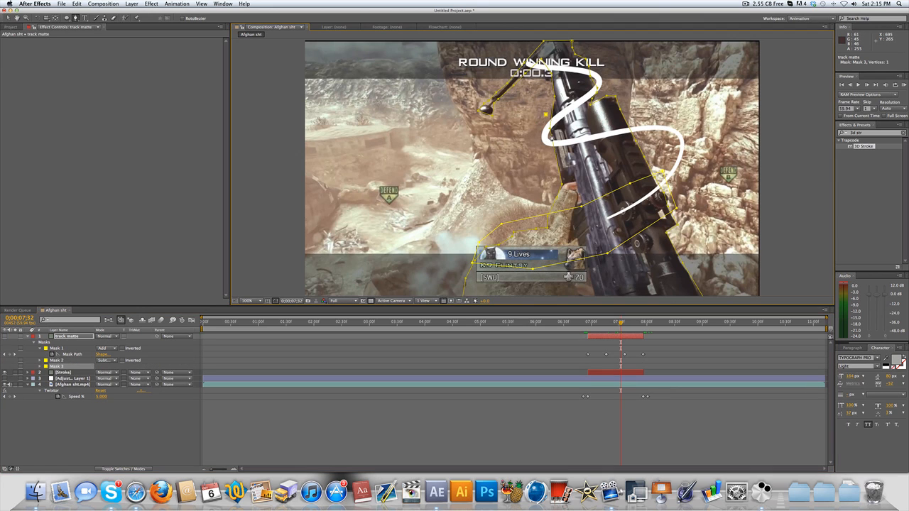
click(592, 84)
click(594, 82)
click(546, 115)
click(103, 367)
click(117, 376)
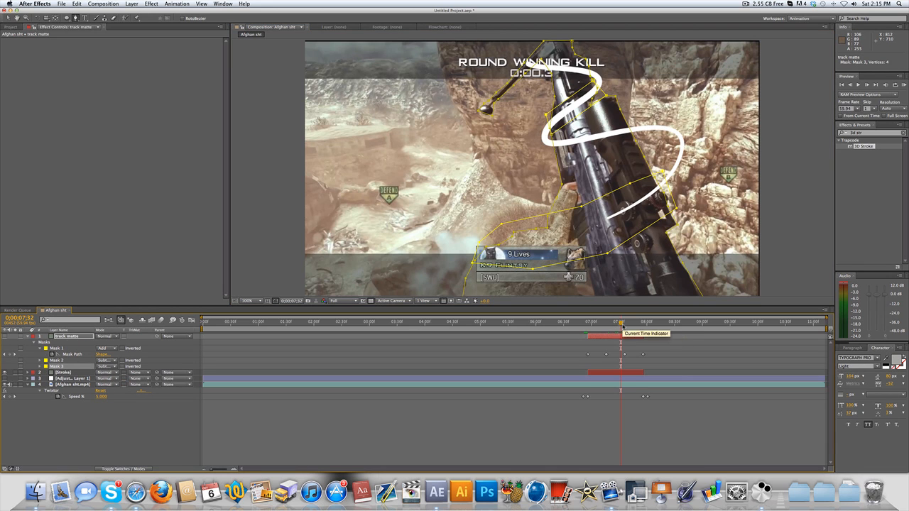
- Set the Stroke layer's track matte to Alpha Inverted Matte "track matte" and scrub to 0;00;07;29 to check the wrap
mouse_move(616, 326)
mouse_down()
mouse_move(631, 323)
mouse_move(620, 323)
mouse_up()
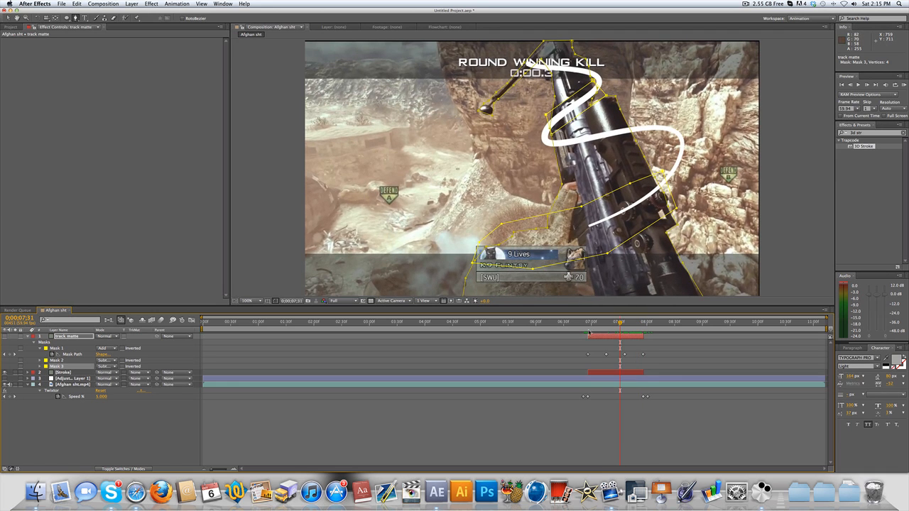
click(610, 325)
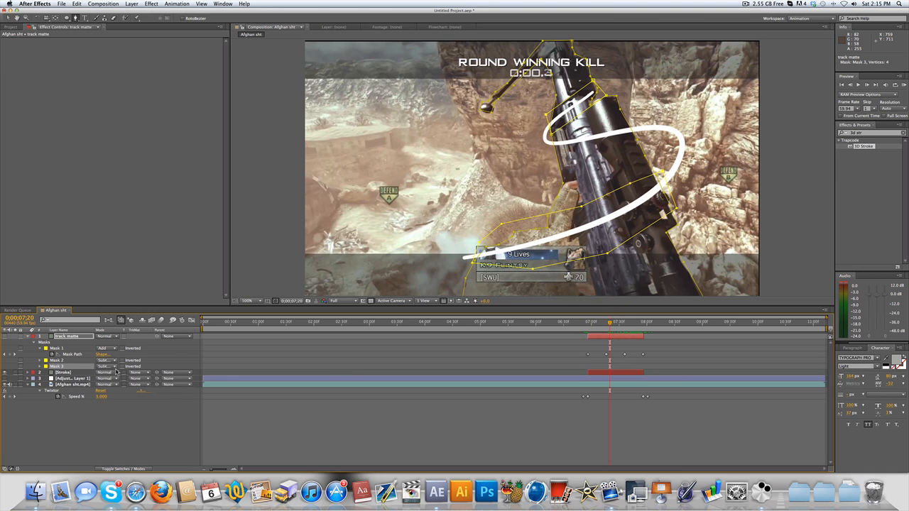
click(143, 378)
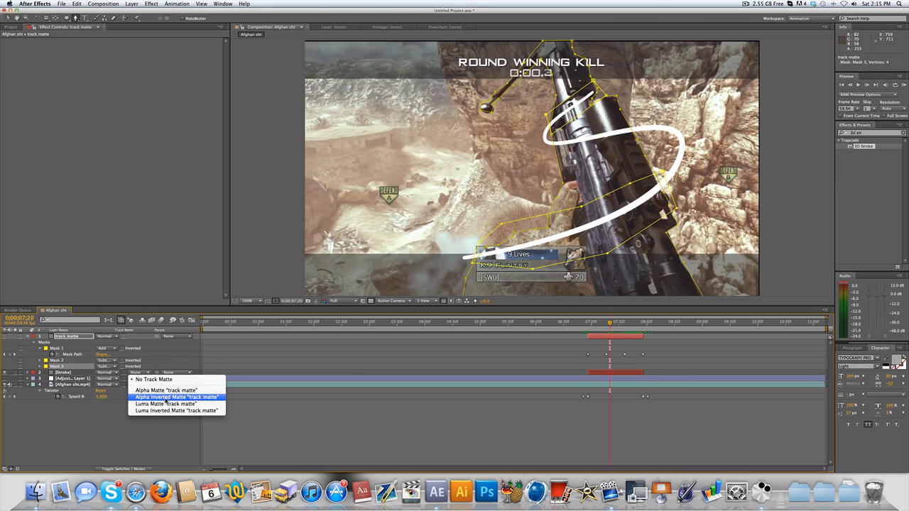
click(165, 397)
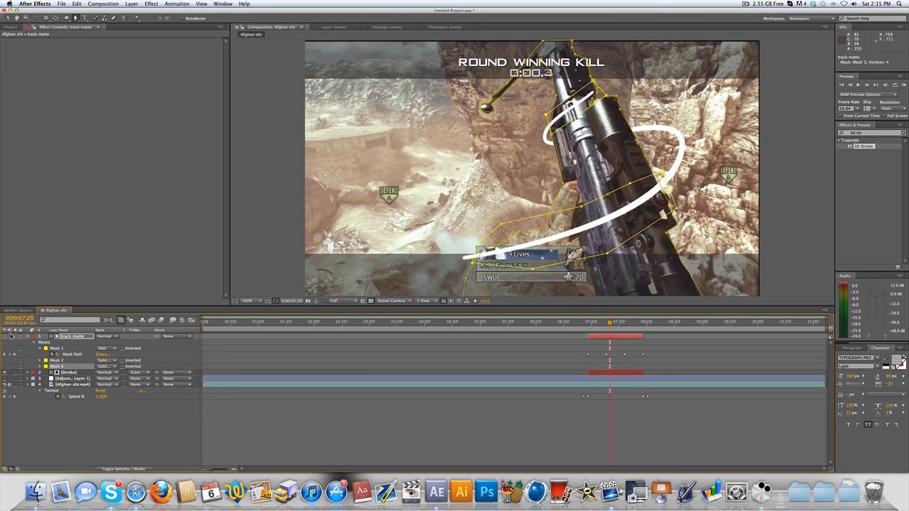
click(491, 396)
mouse_move(600, 325)
mouse_down()
mouse_move(588, 325)
mouse_move(637, 323)
mouse_move(618, 324)
mouse_up()
- Move Adjustment Layer 1 to the top of the layer stack and apply the Stylize Glow effect to the Stroke layer
drag(74, 378, 74, 337)
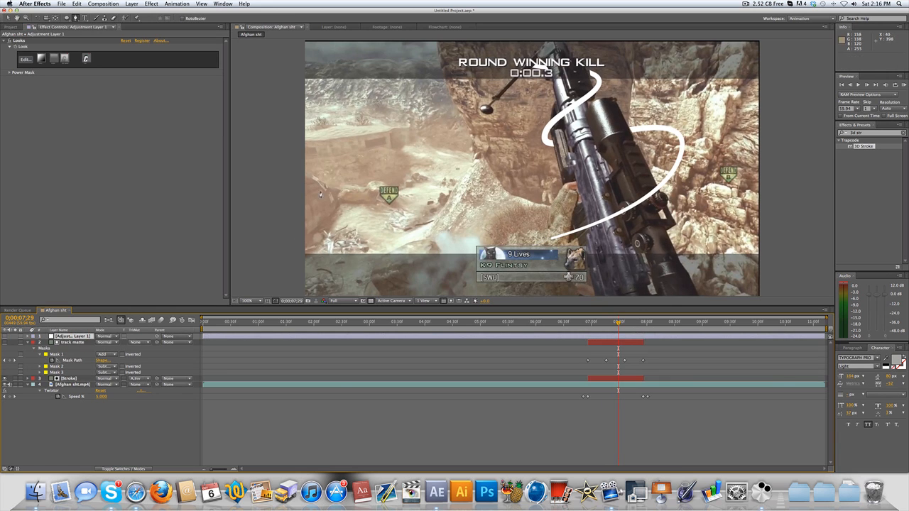
double_click(867, 134)
text(g)
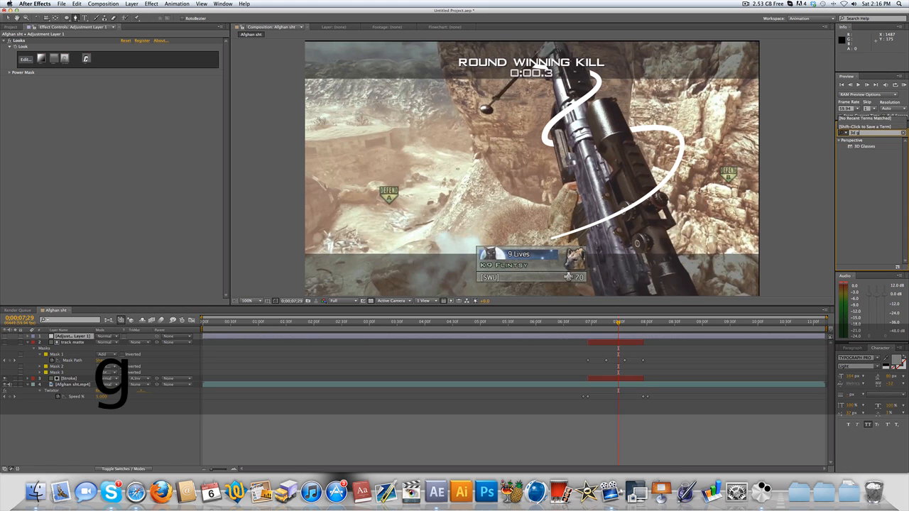
key(super+a)
text(glow)
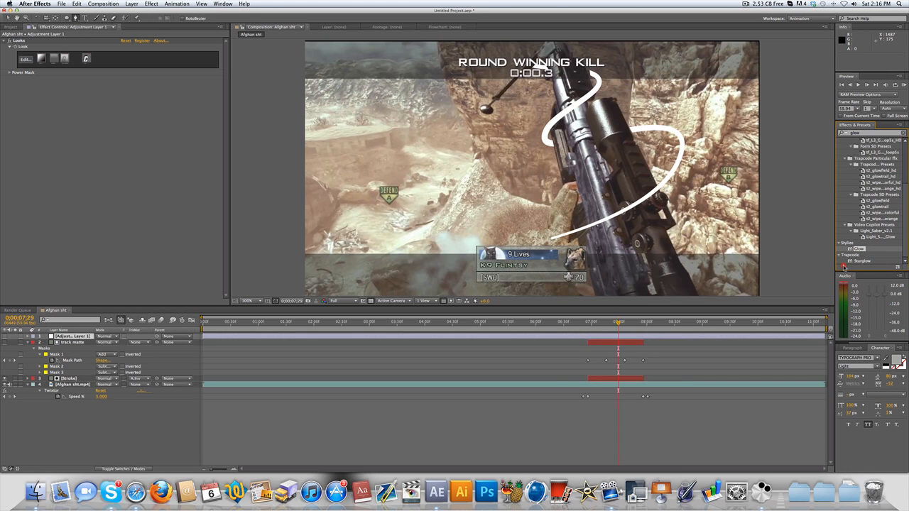
mouse_move(843, 266)
mouse_down()
mouse_move(625, 380)
mouse_move(633, 380)
mouse_up()
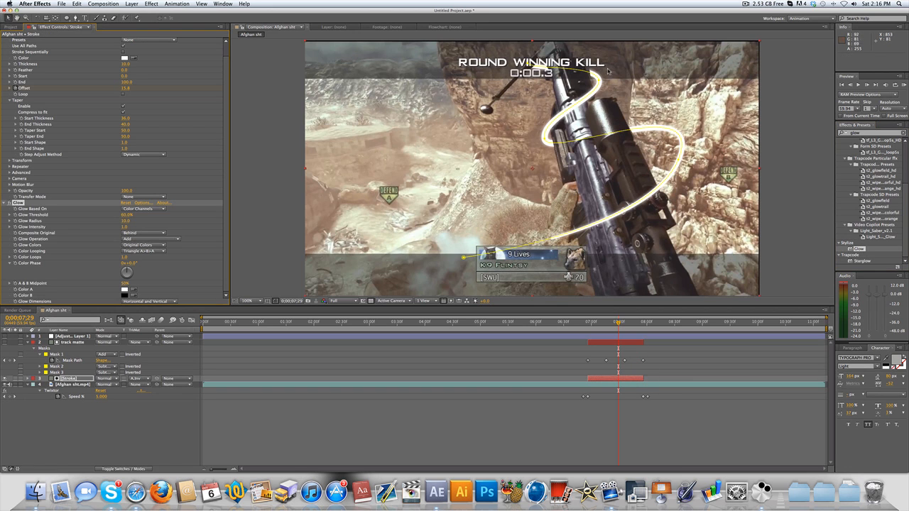
- Change the 3D Stroke color from white to a light blue
click(125, 59)
click(319, 189)
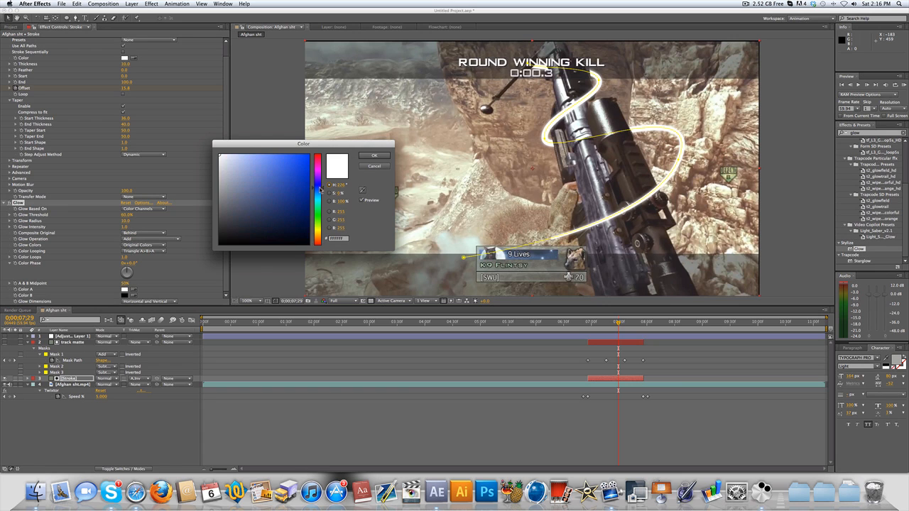
mouse_move(280, 185)
mouse_down()
mouse_move(250, 154)
mouse_move(251, 128)
mouse_up()
click(374, 156)
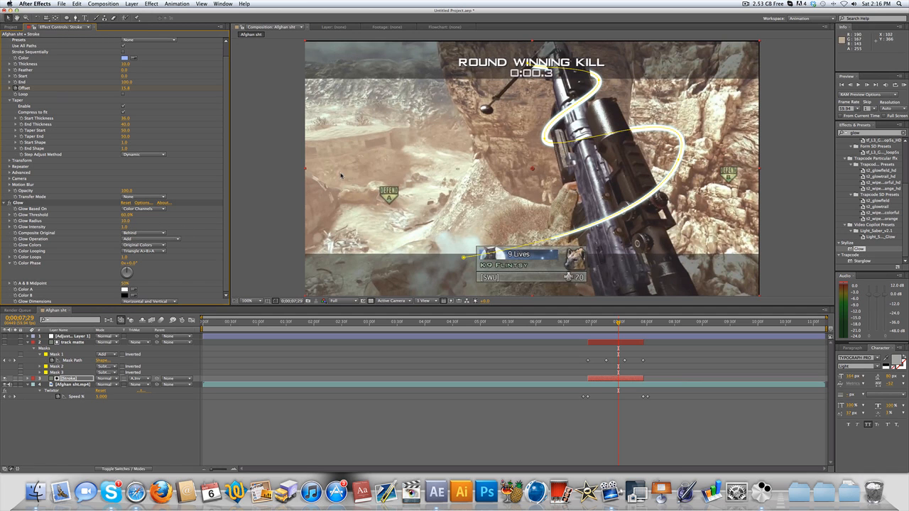
- Turn on Adjustment Layer 1's visibility and scrub to 0;00;07;44 to review the glowing stroke around the gun
click(6, 337)
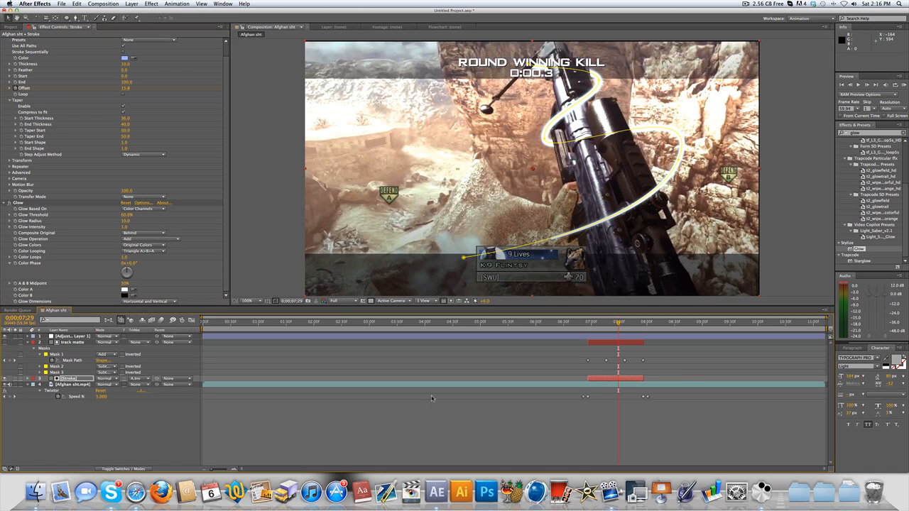
click(503, 404)
mouse_move(602, 322)
mouse_down()
mouse_move(580, 321)
mouse_move(637, 307)
mouse_move(670, 317)
mouse_move(596, 324)
mouse_move(651, 322)
mouse_move(612, 322)
mouse_move(633, 319)
mouse_up()
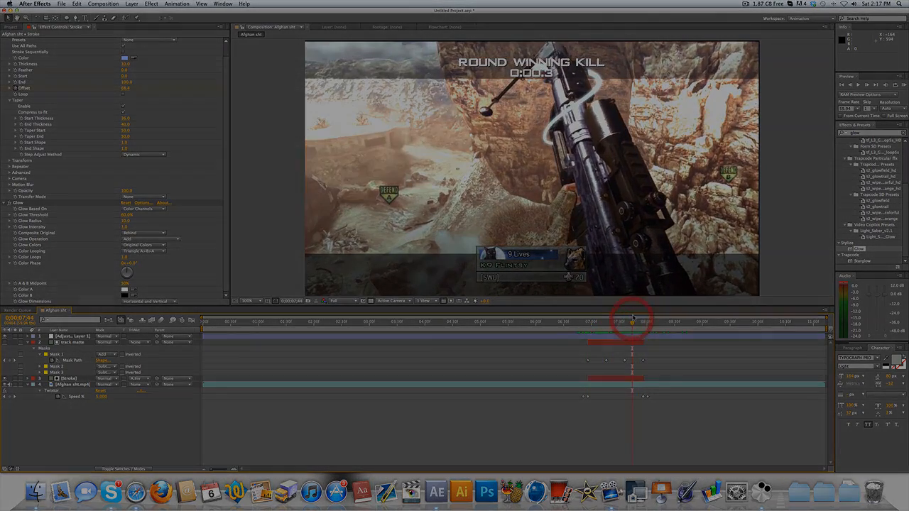